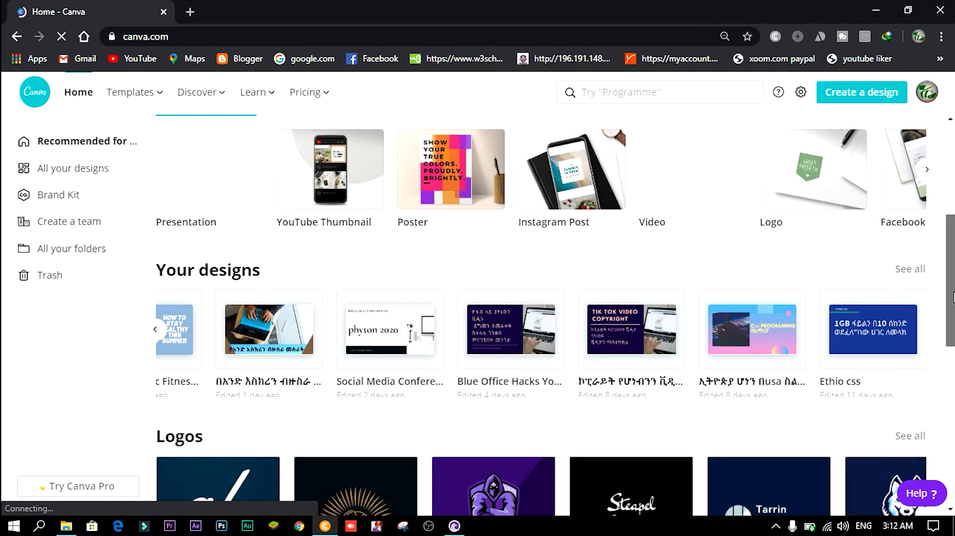
Find the "youtube thumbnail" templates from the recent searches and create a blank design from the results.
scroll(953, 301, "up", 1)
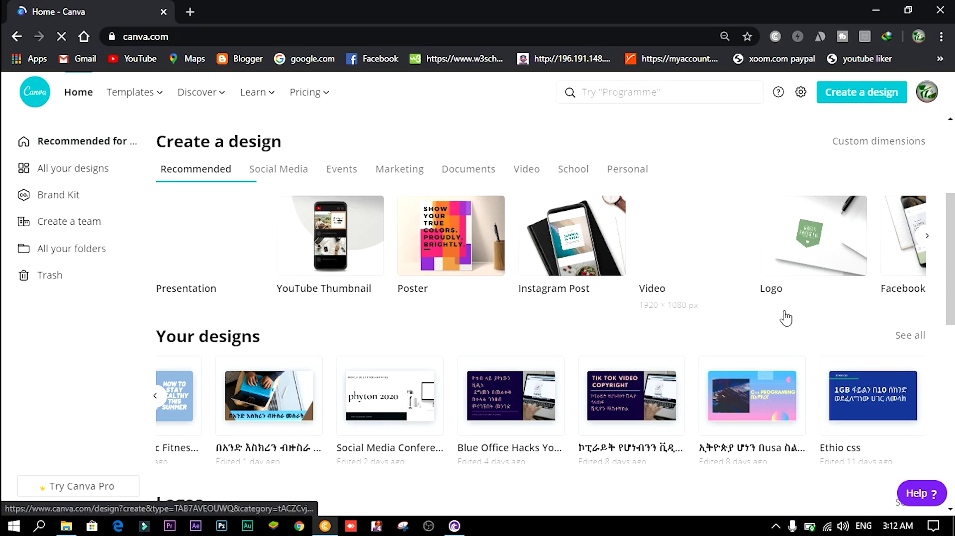
left_click(926, 238)
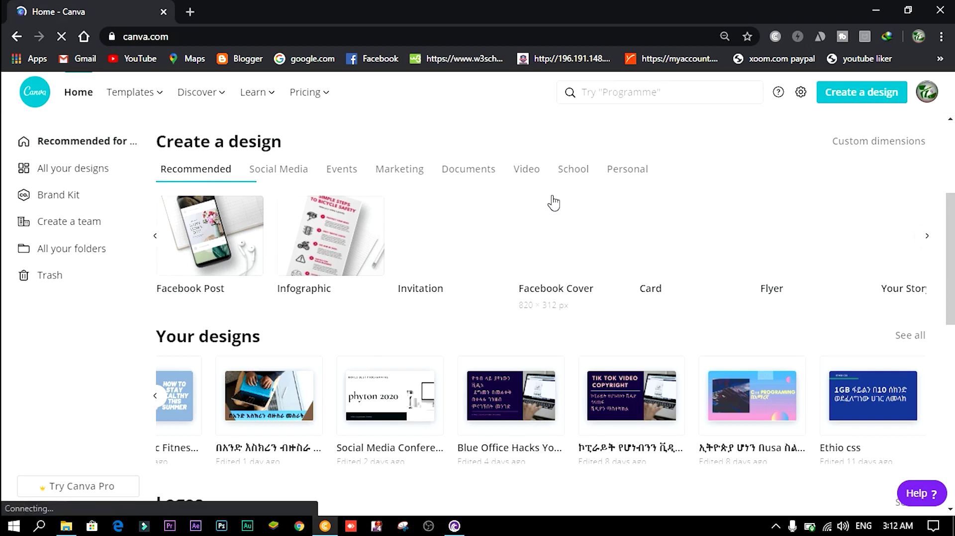
left_click_drag(951, 230, 952, 161)
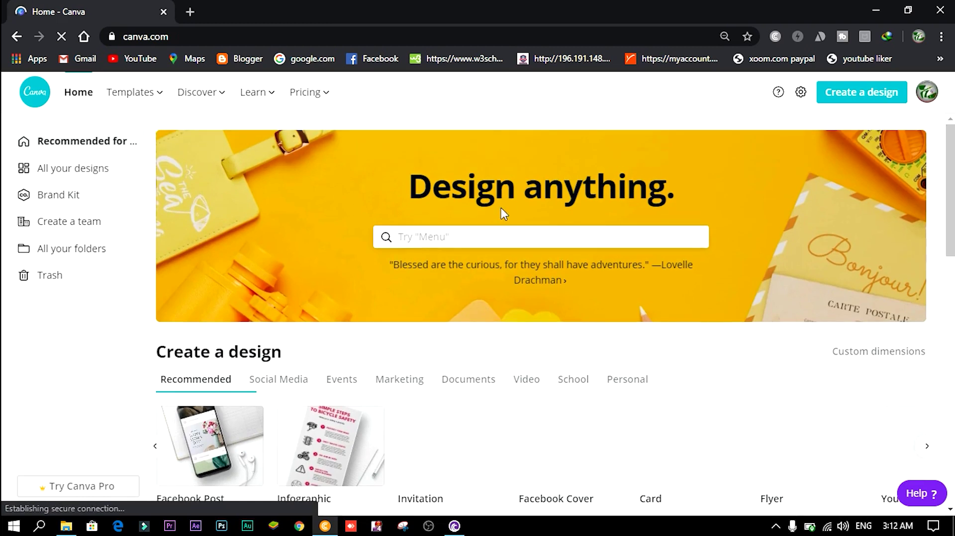
left_click(449, 232)
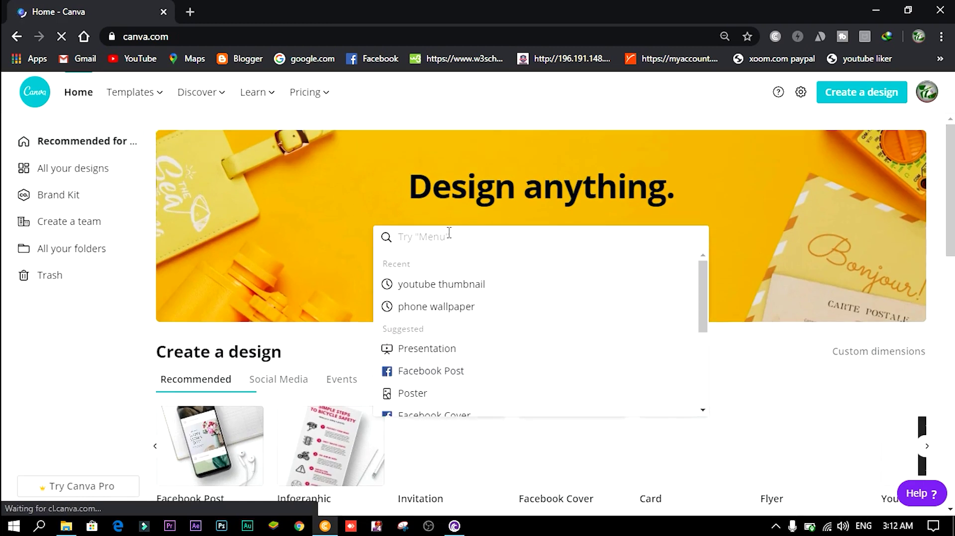
left_click(438, 284)
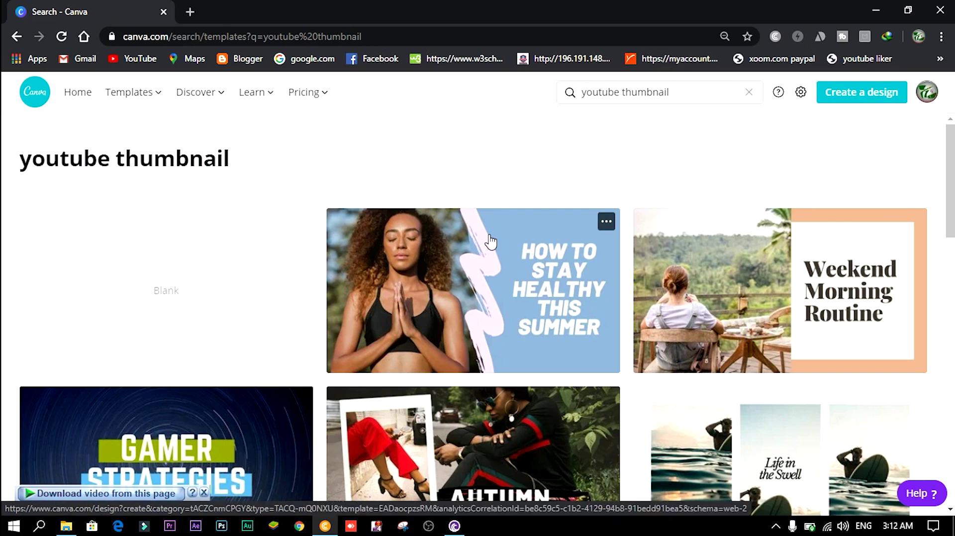
left_click(166, 294)
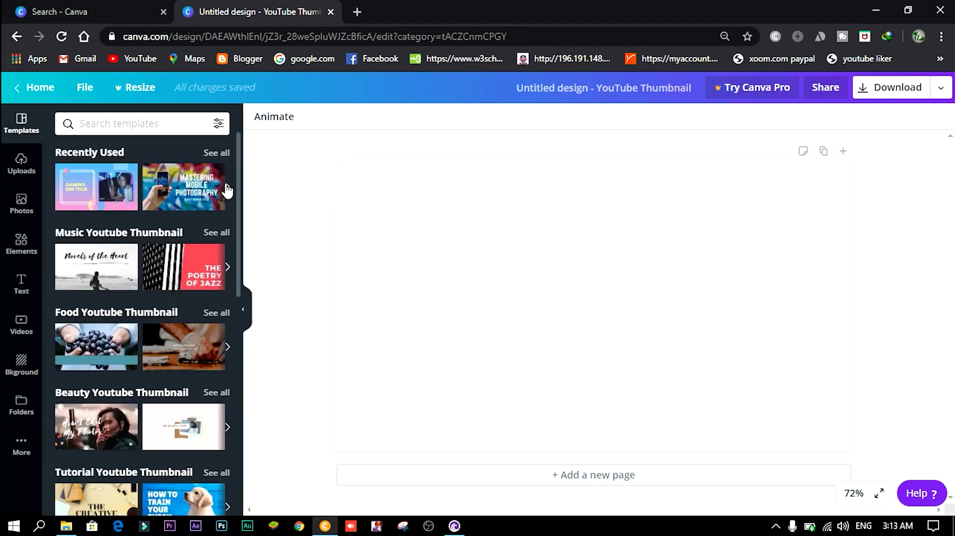
Apply the "Gaming Den Tour" page of the Blue and Pink Circle Games Influencer Neon Noir template set to the blank design.
scroll(239, 204, "down", 10)
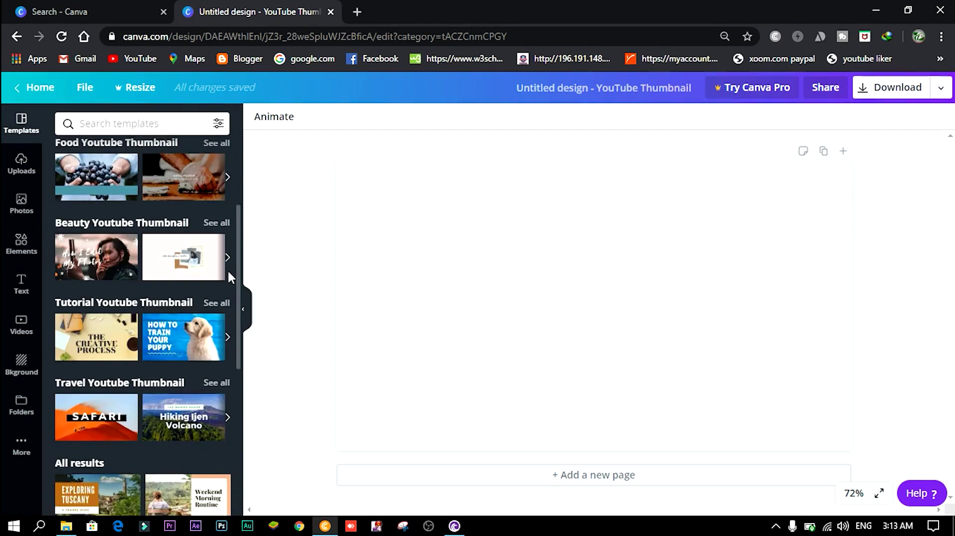
left_click_drag(238, 357, 238, 10)
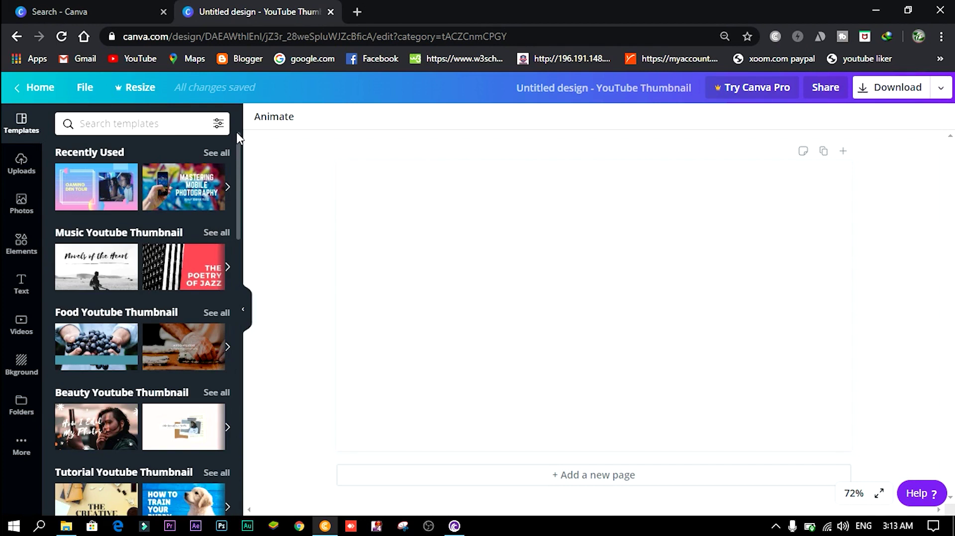
left_click(137, 123)
left_click(114, 205)
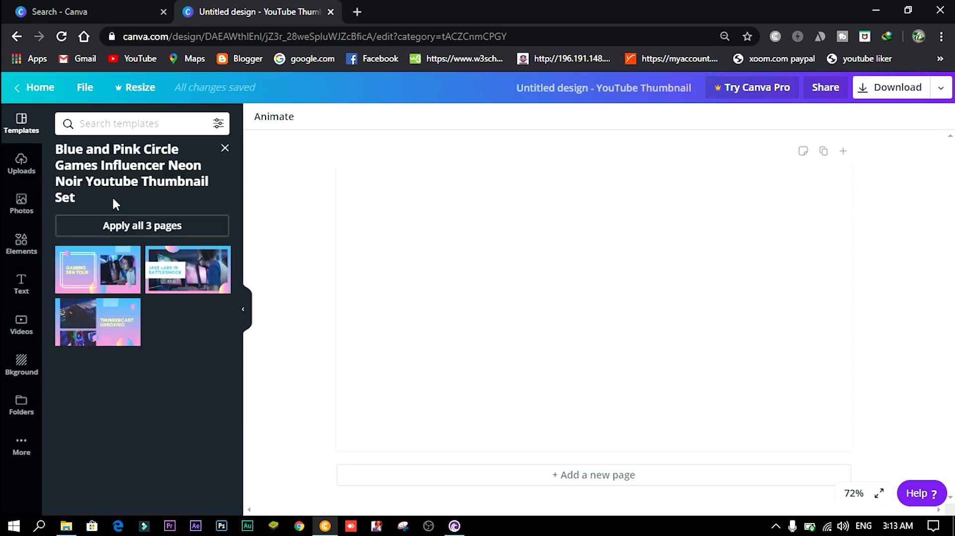
left_click(110, 288)
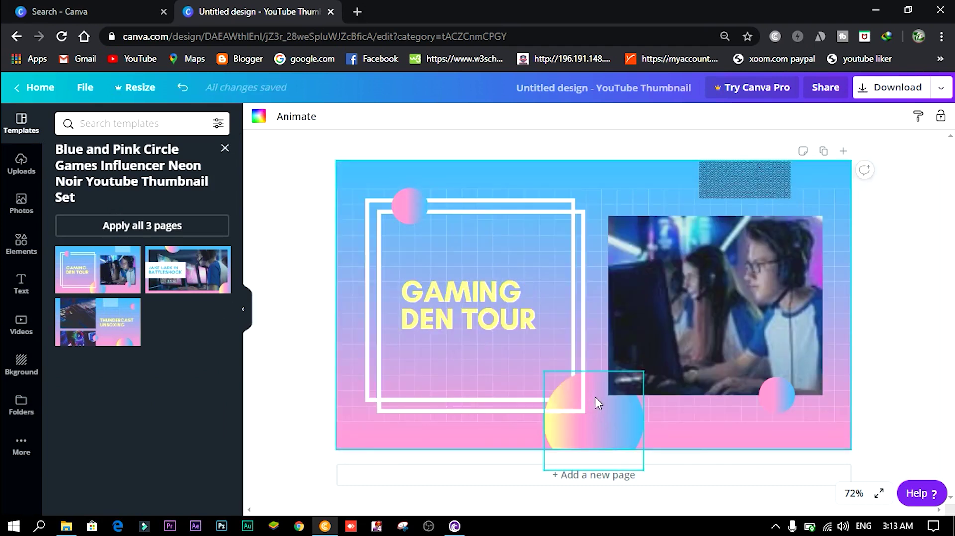
Replace the "GAMING DEN TOUR" heading with the text "ETHIO CSS".
left_click(463, 302)
double_click(463, 294)
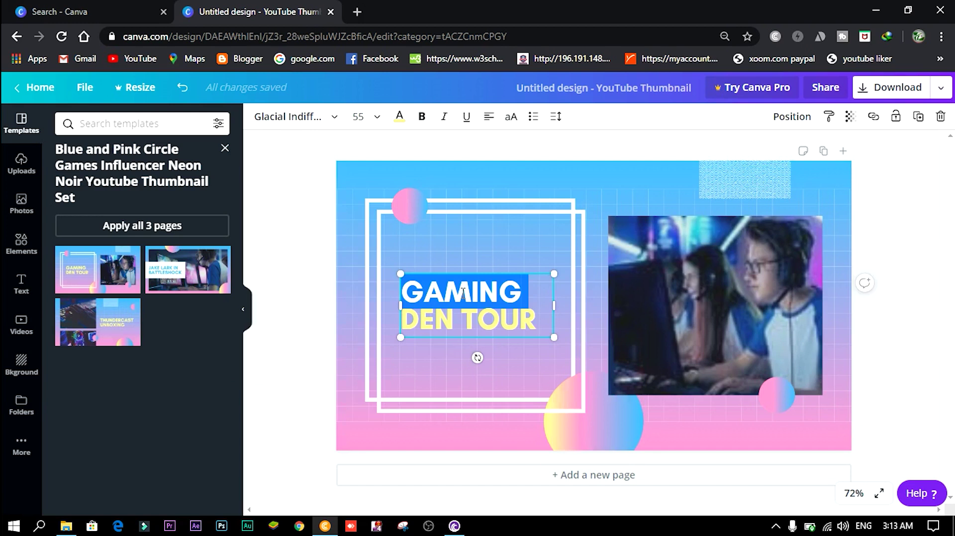
type("ETHIO C")
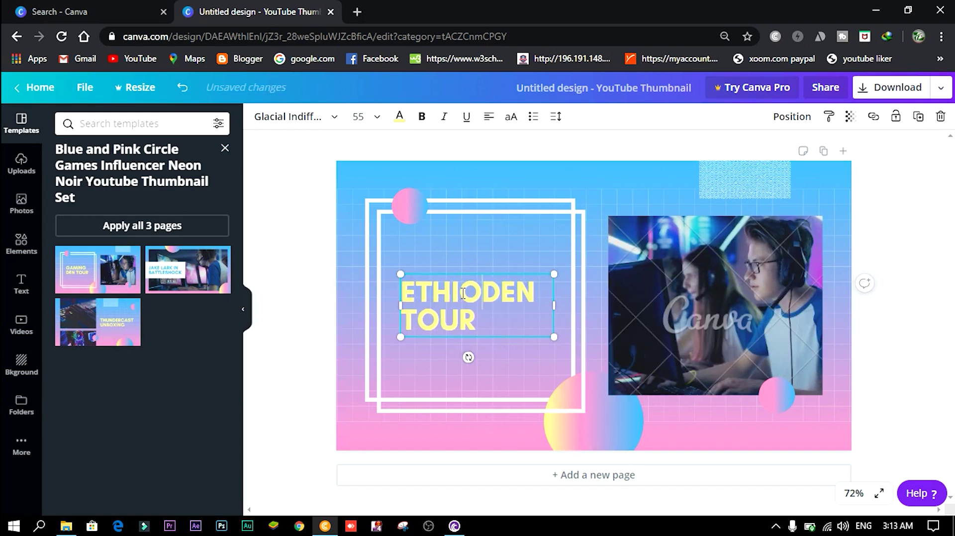
type("SS")
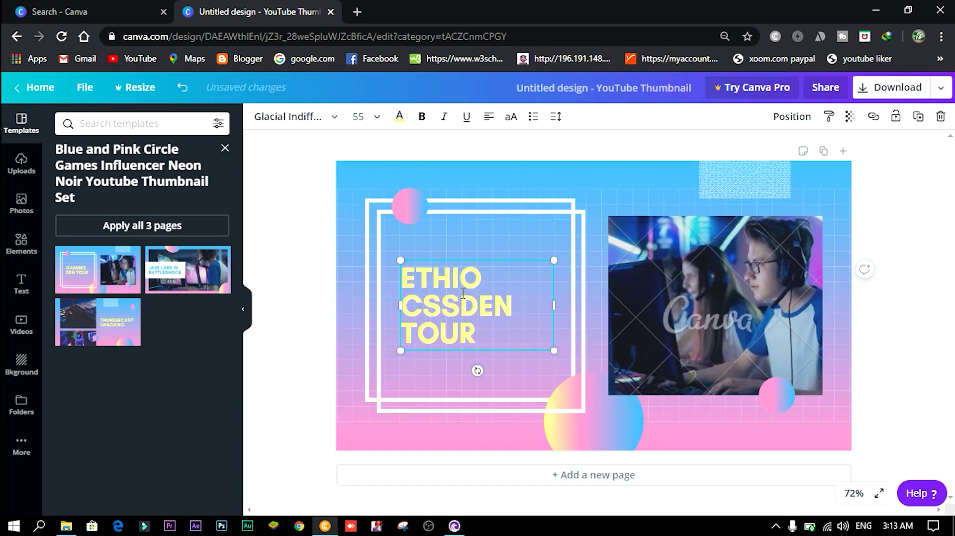
left_click(482, 337)
key("BackSpace")
key("BackSpace")
key("BackSpace")
key("BackSpace")
key("BackSpace")
key("BackSpace")
key("BackSpace")
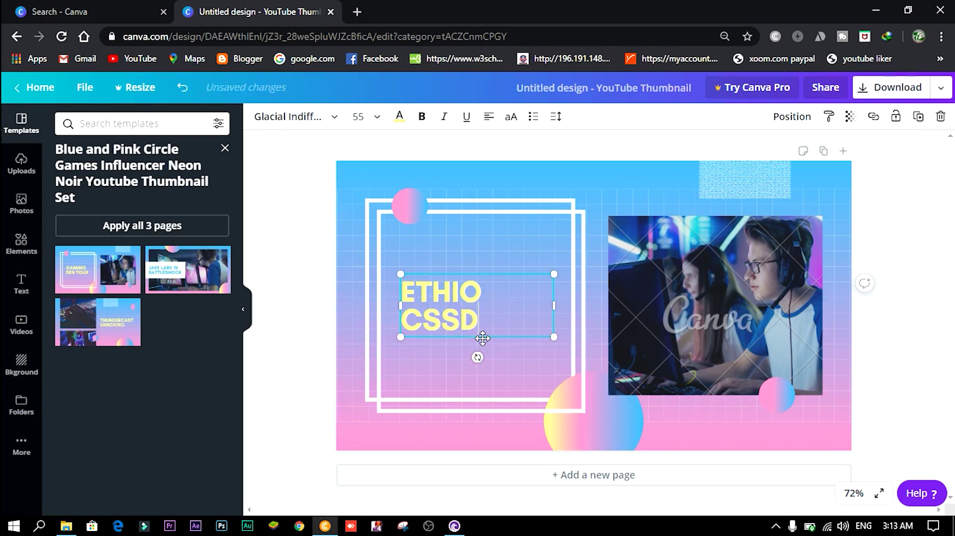
key("BackSpace")
Delete the gamers photo, the front white square frame and the white pattern patch at the page's upper edge.
left_click(712, 299)
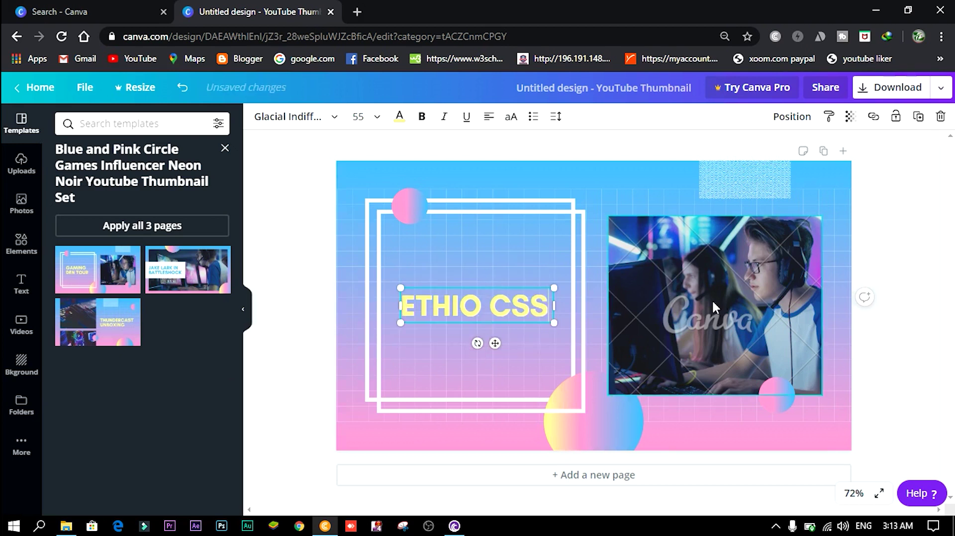
key("Delete")
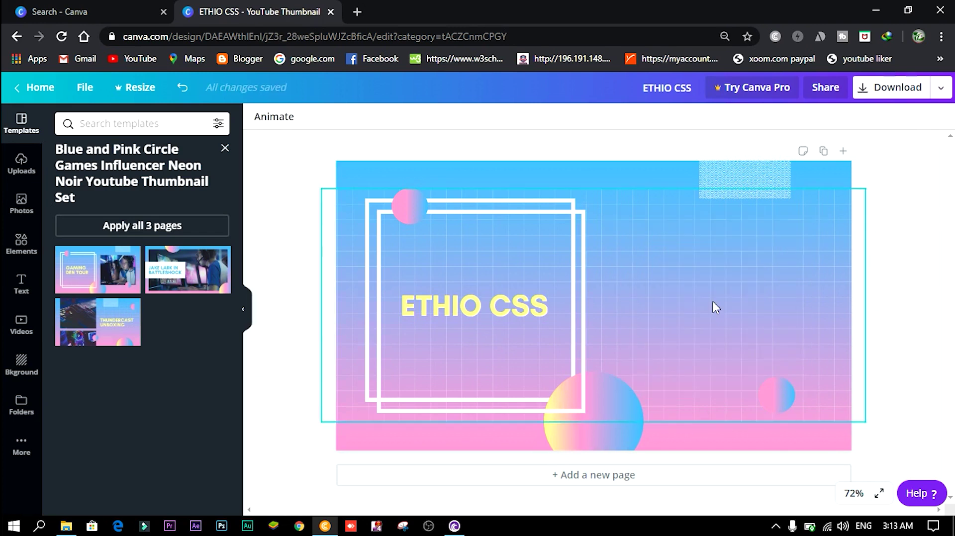
left_click(583, 259)
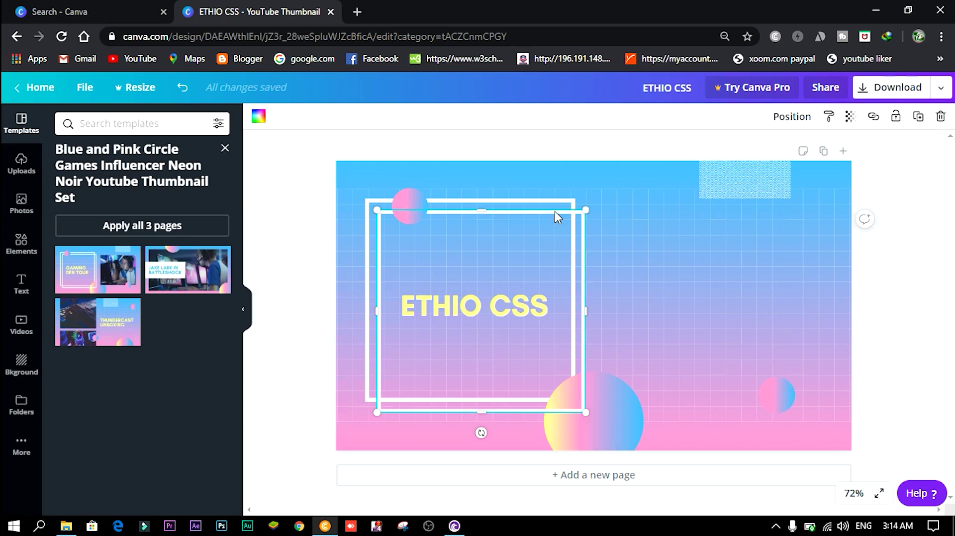
key("Delete")
left_click(717, 176)
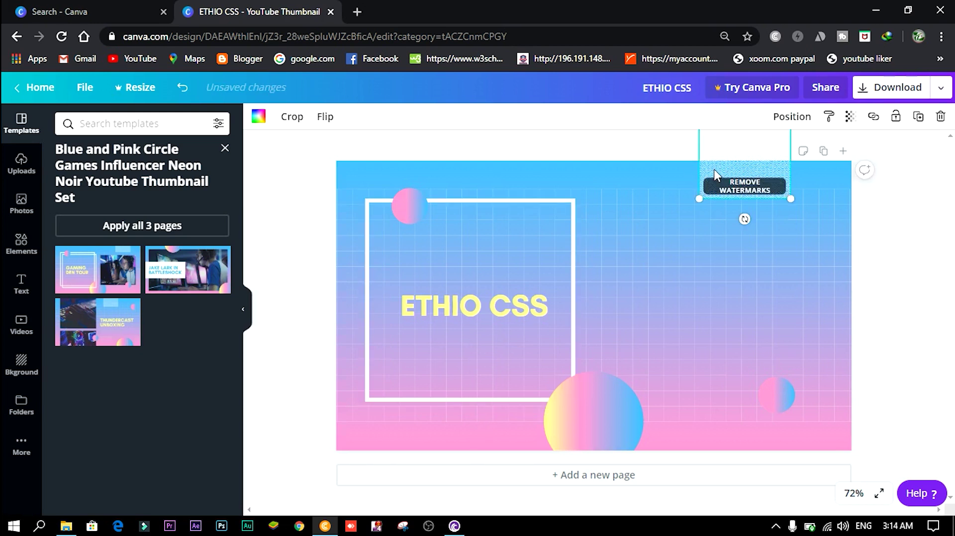
key("Delete")
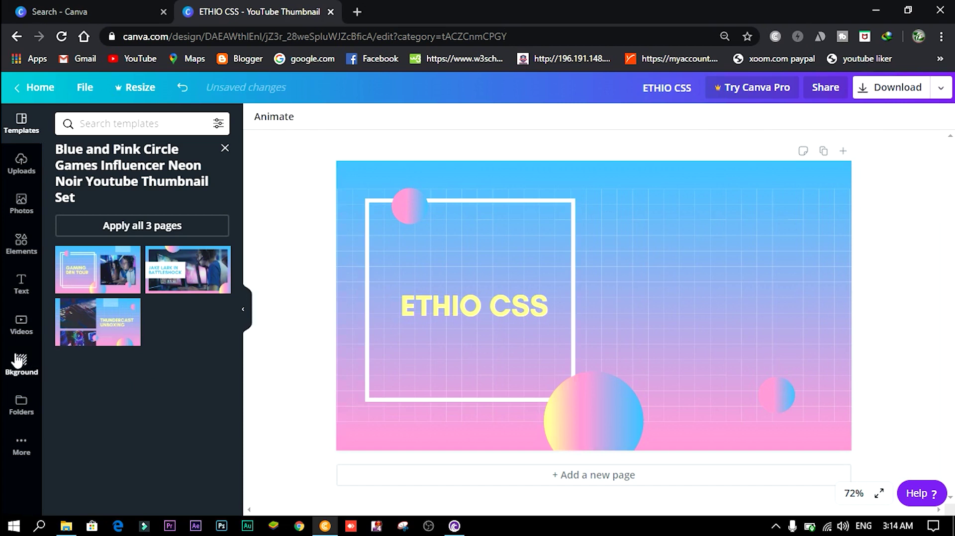
Look through the photo library and the available grids, shapes and frames in the elements library.
left_click(19, 210)
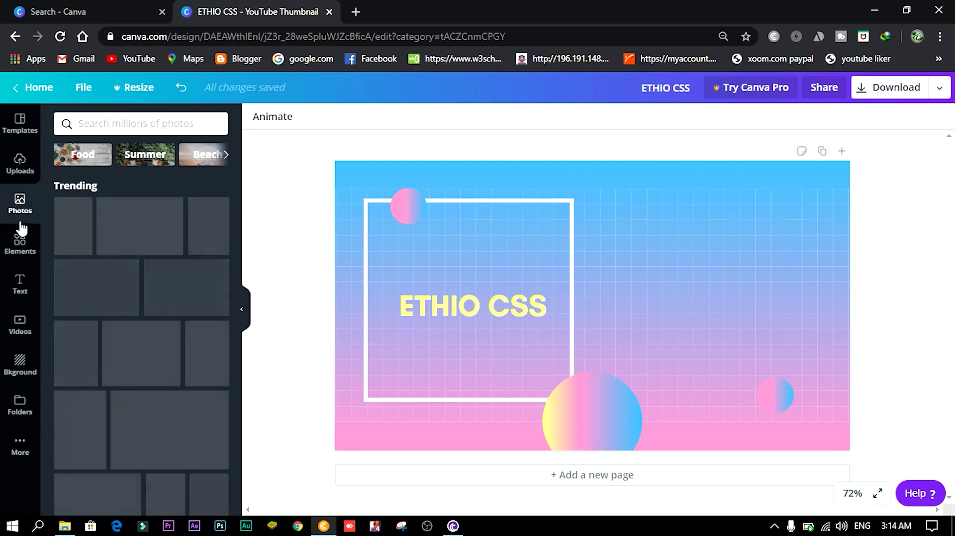
left_click(21, 245)
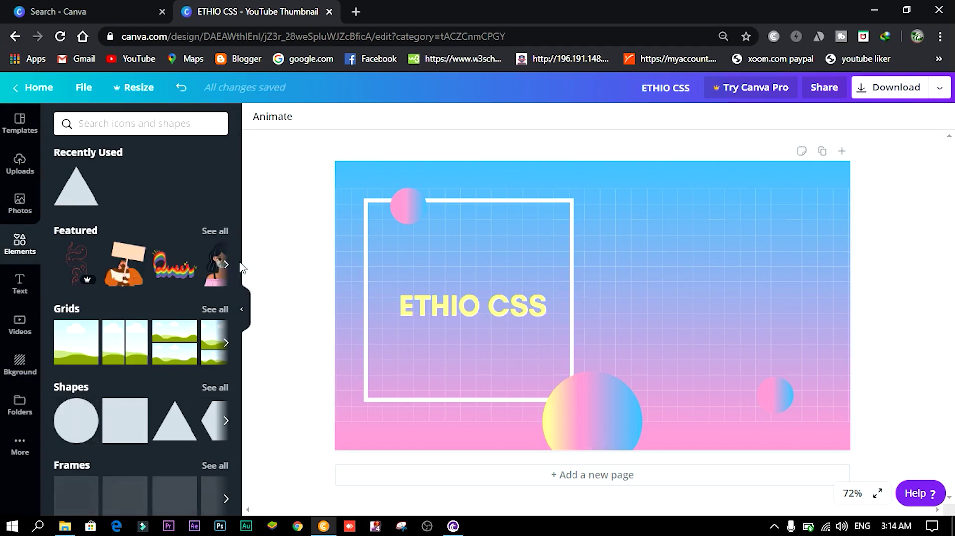
scroll(237, 294, "down", 2)
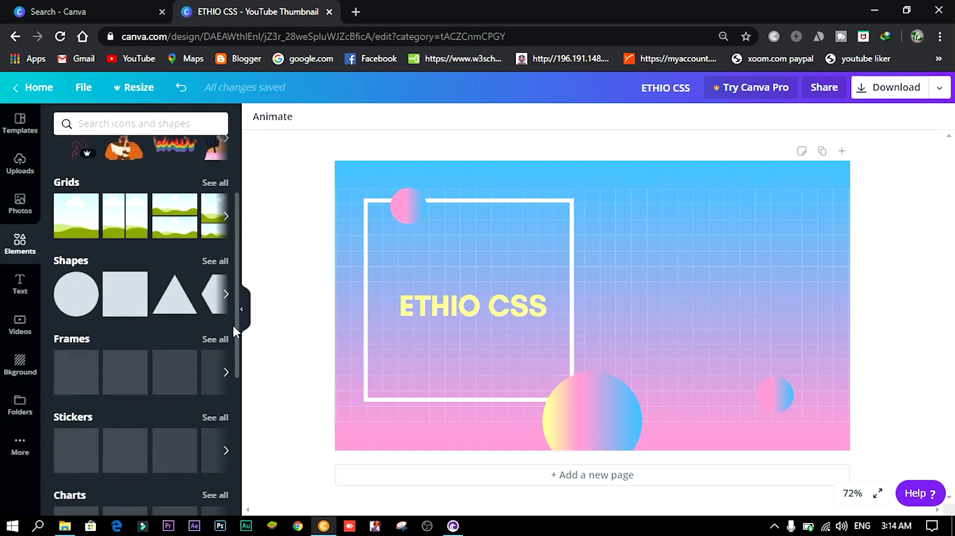
scroll(237, 289, "up", 2)
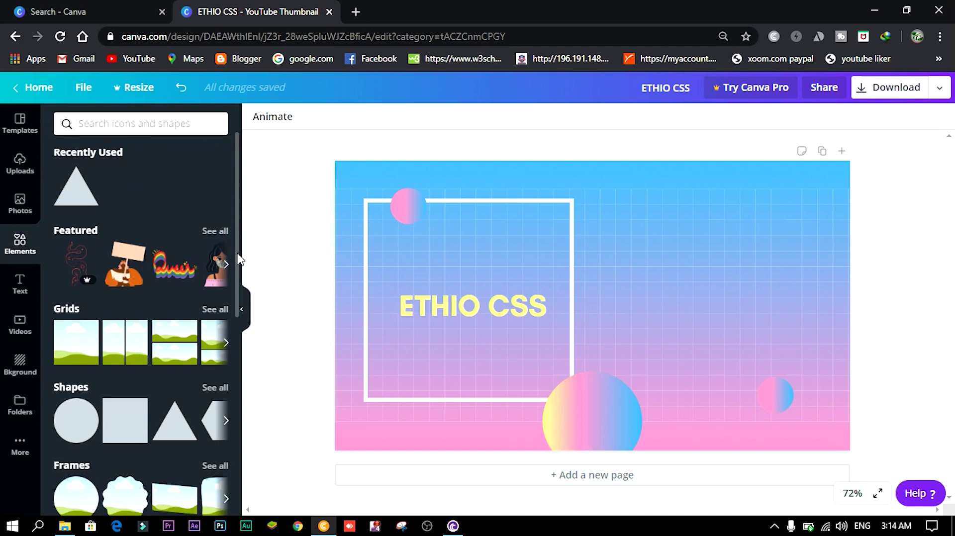
scroll(233, 269, "down", 1)
scroll(233, 269, "up", 1)
Add the "love and joy" text combination to the thumbnail and view the colour choices for its script line.
left_click(19, 299)
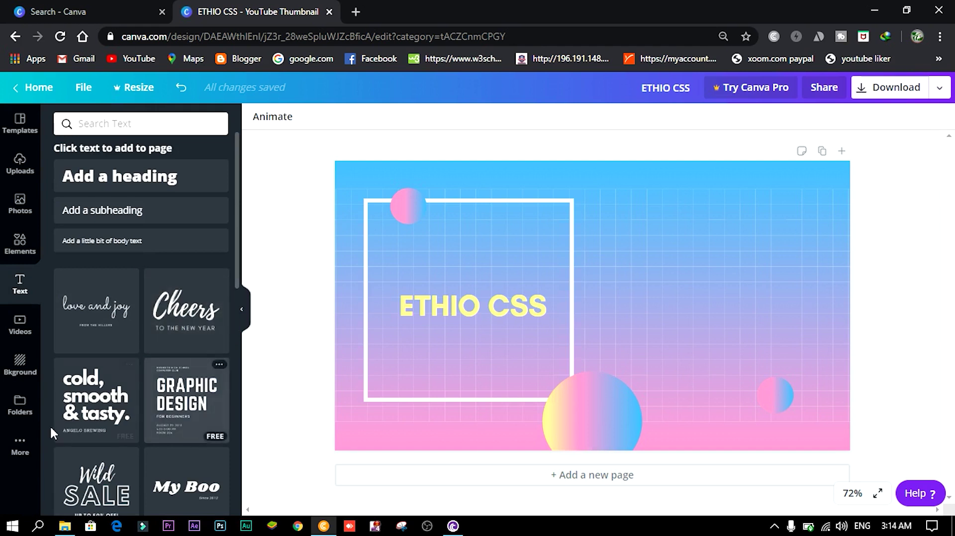
left_click(94, 315)
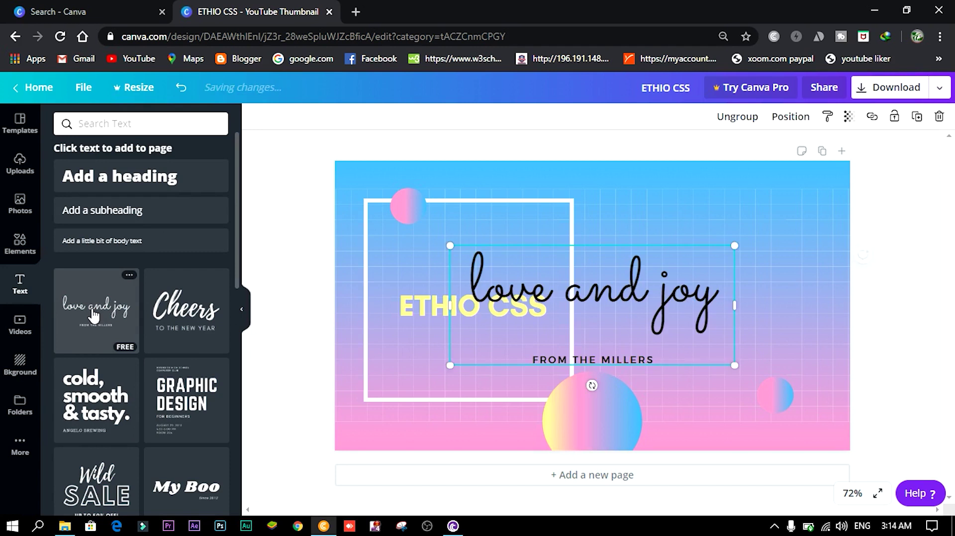
left_click(592, 292)
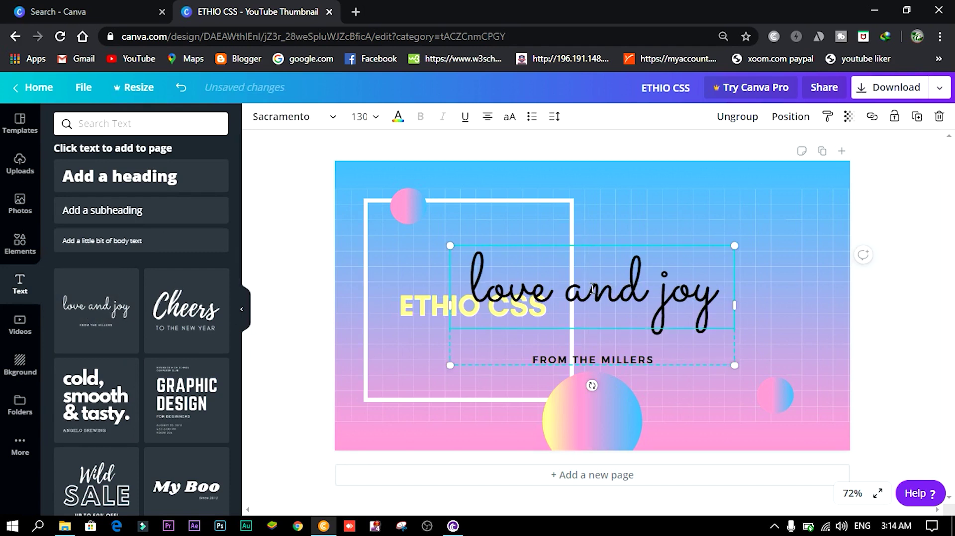
left_click(398, 119)
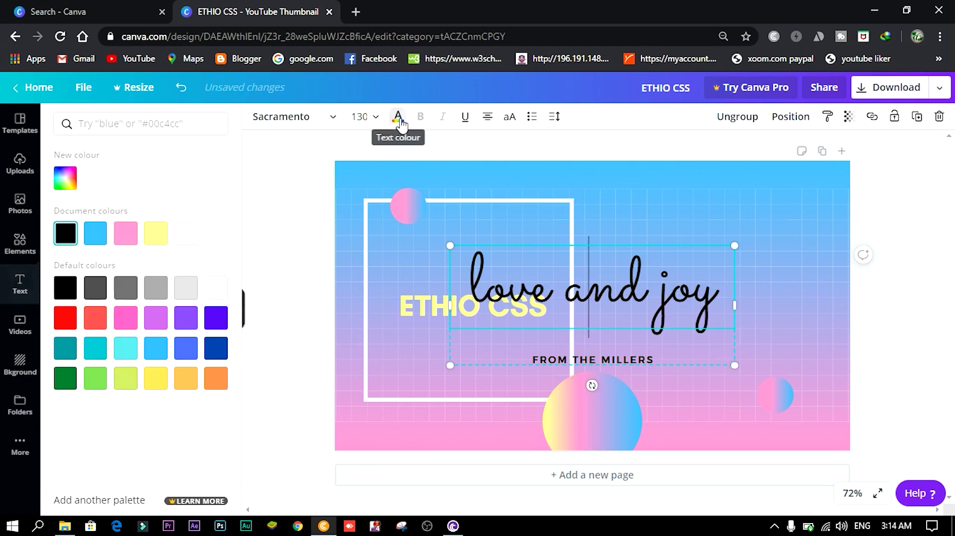
left_click(326, 149)
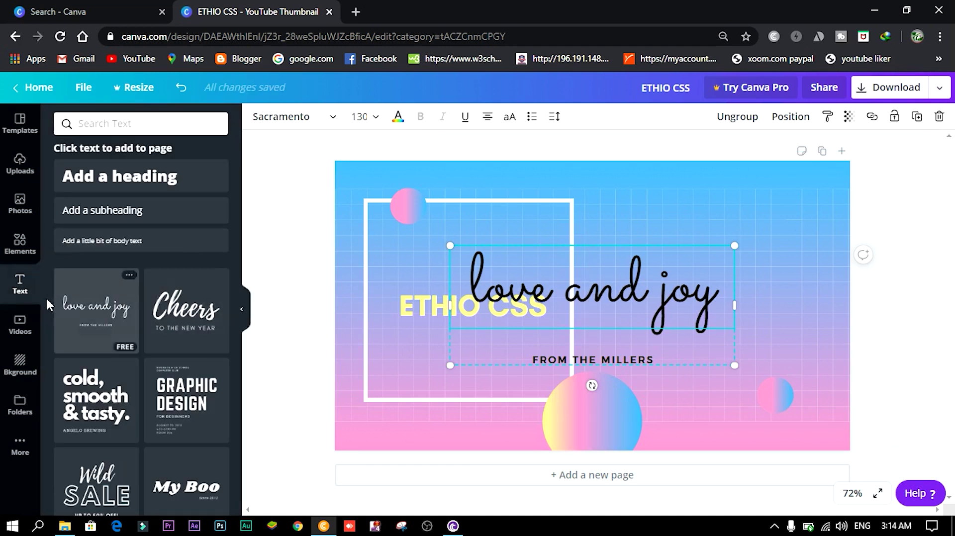
Open the Pexels integration and search its free images for "online".
left_click(19, 324)
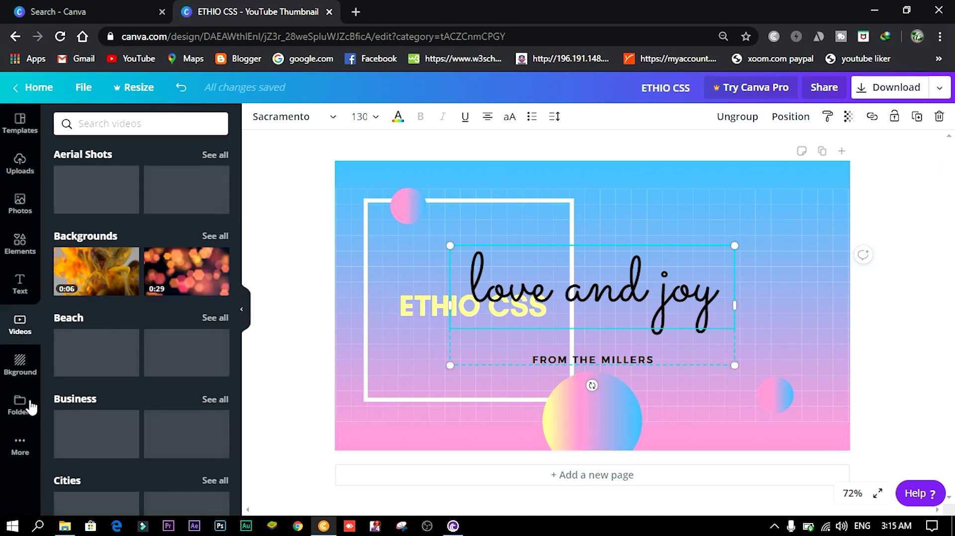
left_click(14, 452)
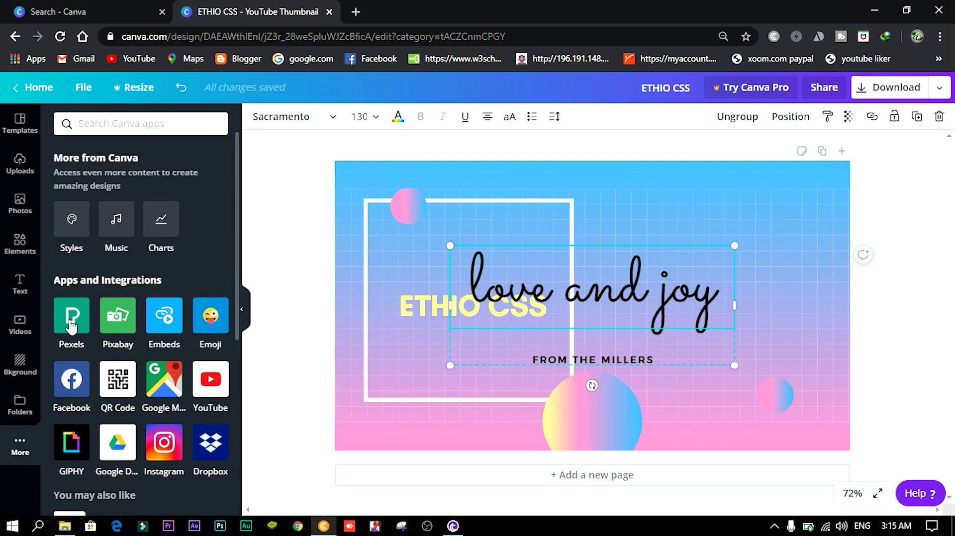
left_click(71, 326)
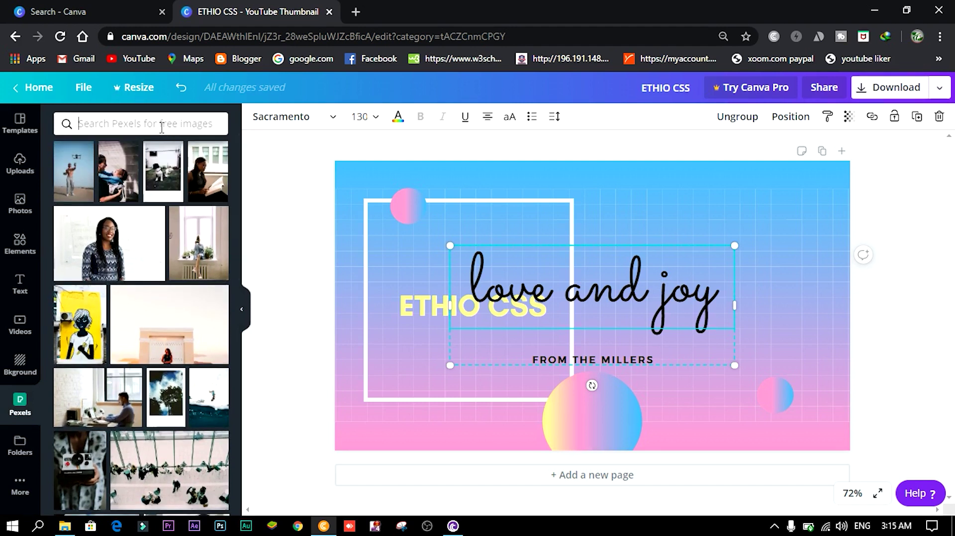
type("COM")
key("BackSpace")
key("BackSpace")
key("BackSpace")
type("o")
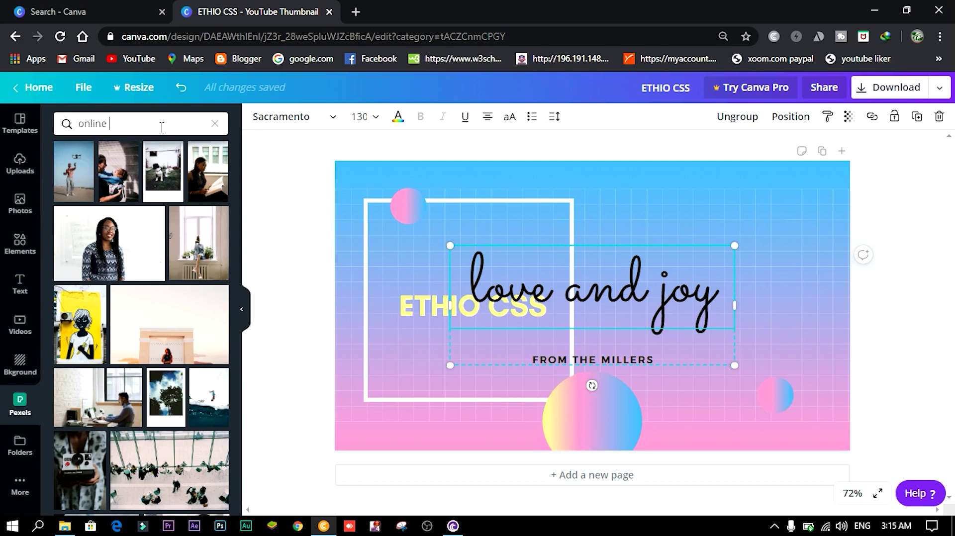
type("nline")
key("Return")
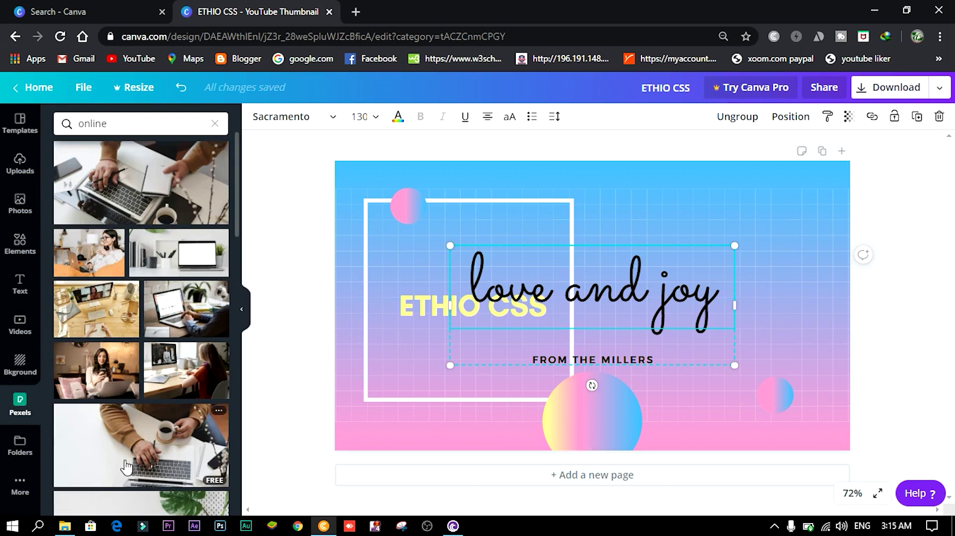
Place the Pexels photo of hands with a coffee cup and laptop on the thumbnail and enlarge it slightly.
left_click_drag(126, 465, 522, 231)
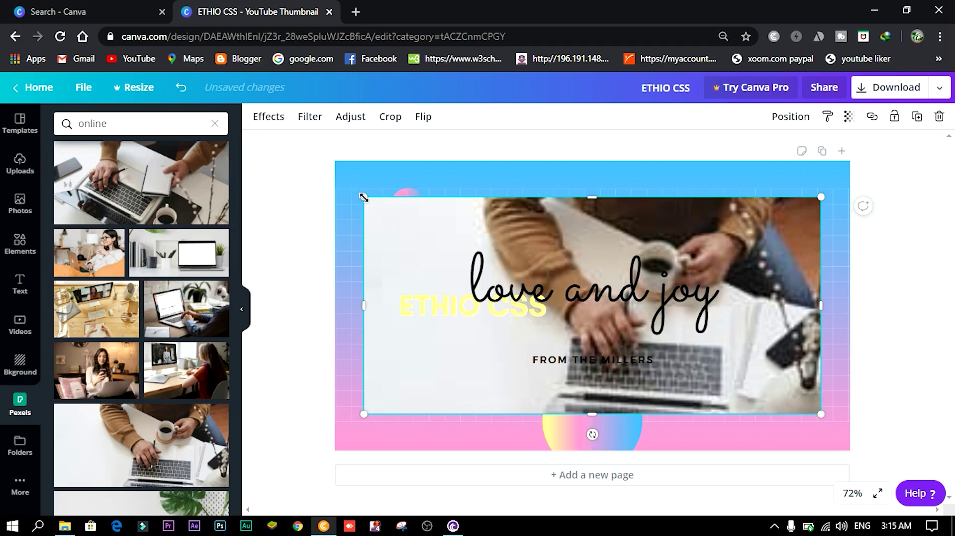
left_click_drag(364, 197, 342, 203)
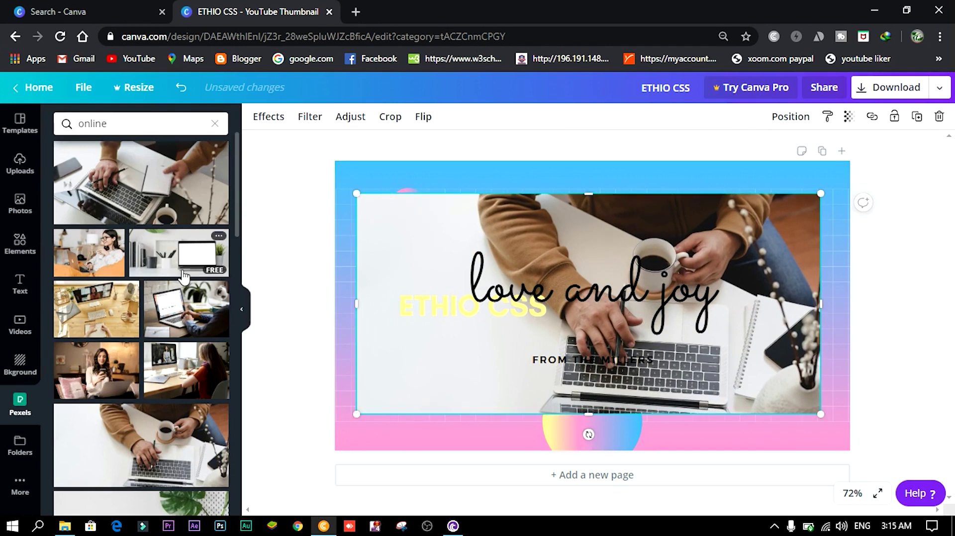
Browse the remaining "online" photos in Pexels, search for "phone" and look through those images.
scroll(184, 276, "down", 6)
left_click_drag(128, 124, 32, 127)
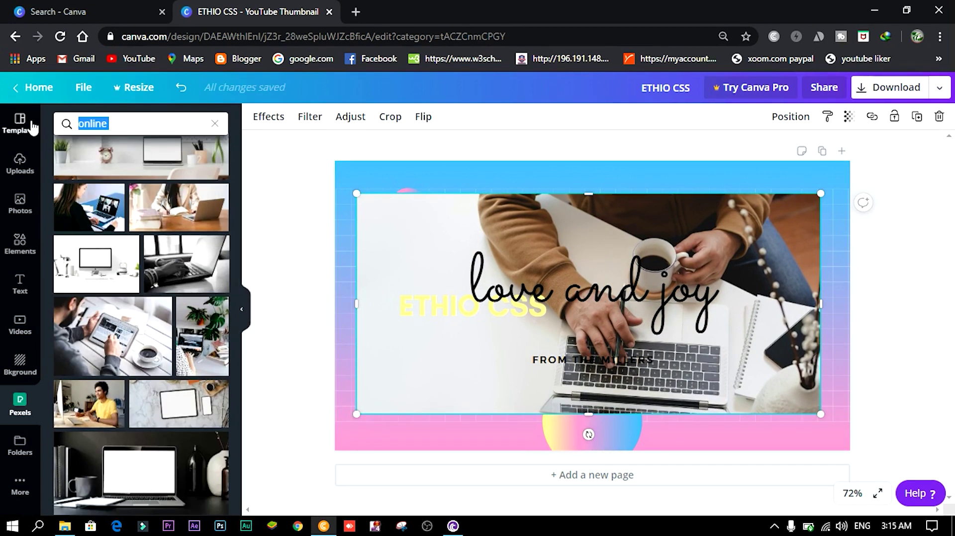
type("ph")
key("Return")
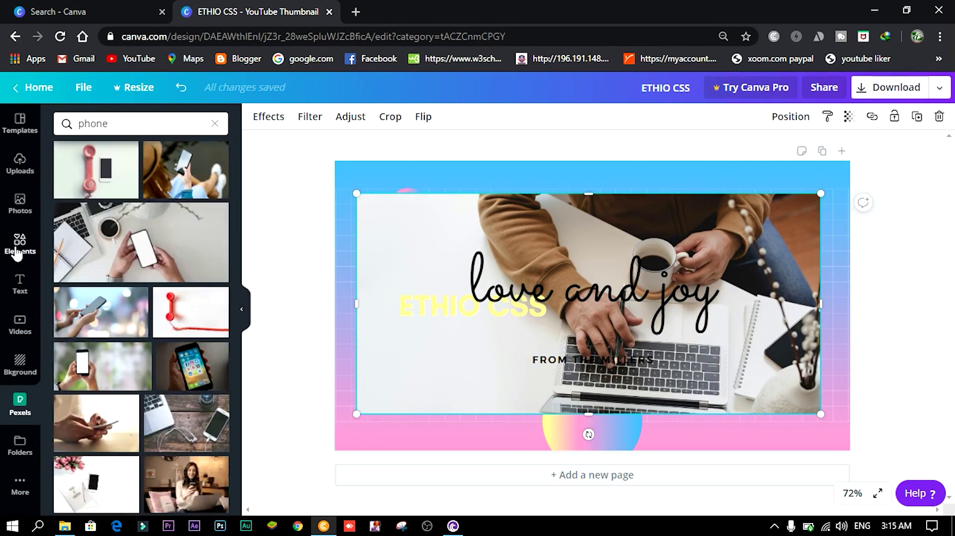
scroll(237, 174, "down", 10)
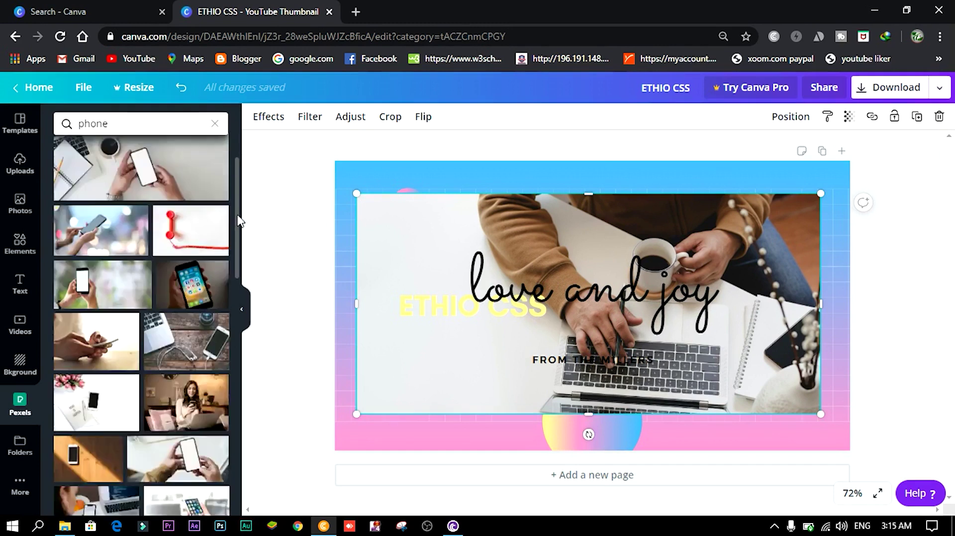
scroll(238, 249, "up", 10)
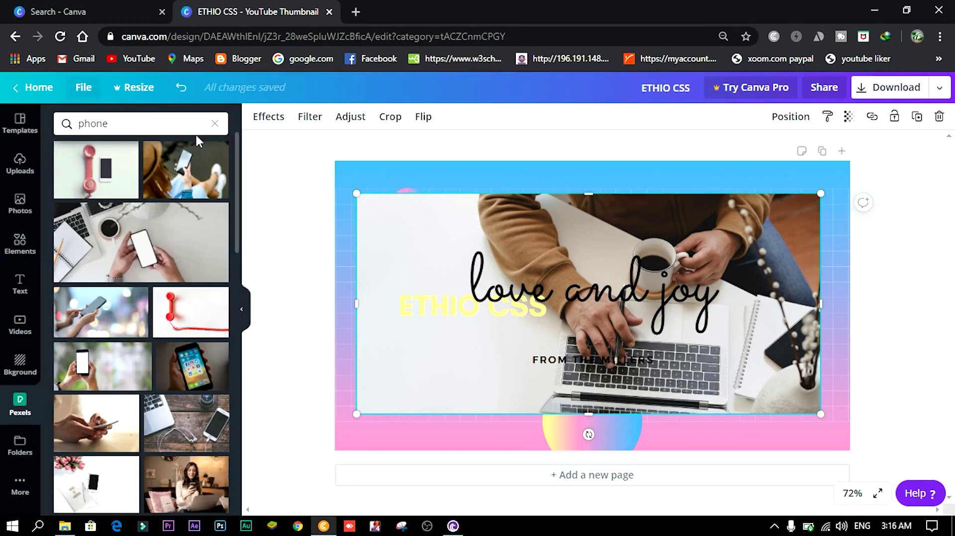
Look over the available apps and integrations and open the YouTube integration to view its videos.
left_click(15, 490)
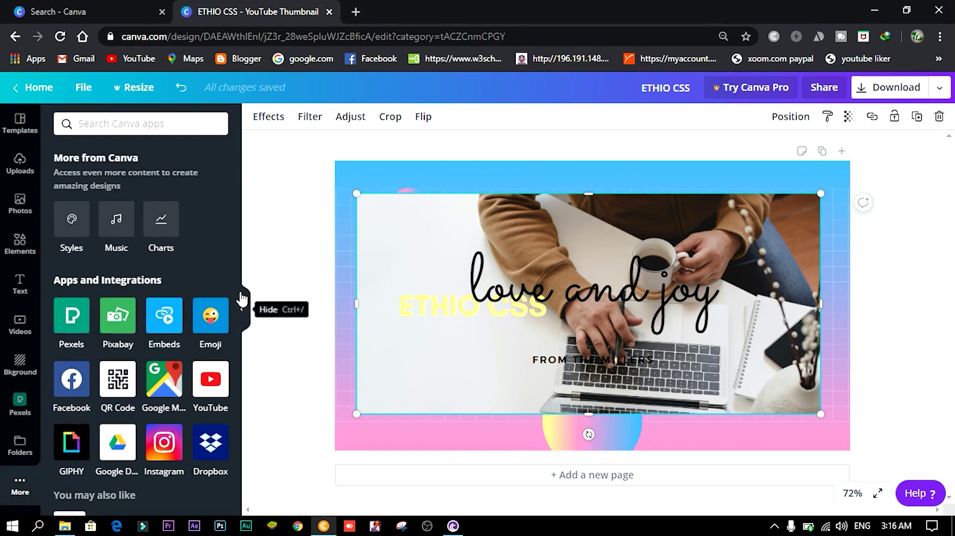
scroll(236, 297, "down", 3)
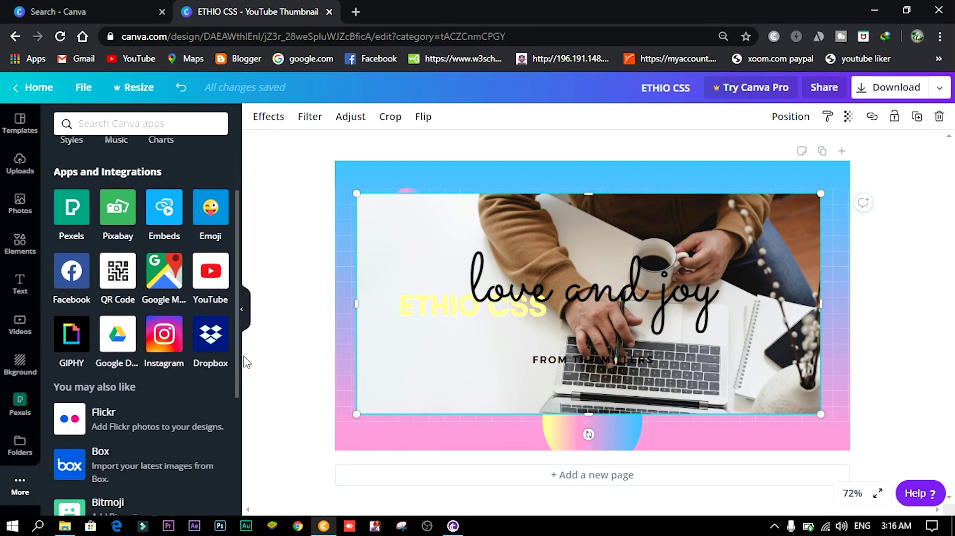
left_click(204, 276)
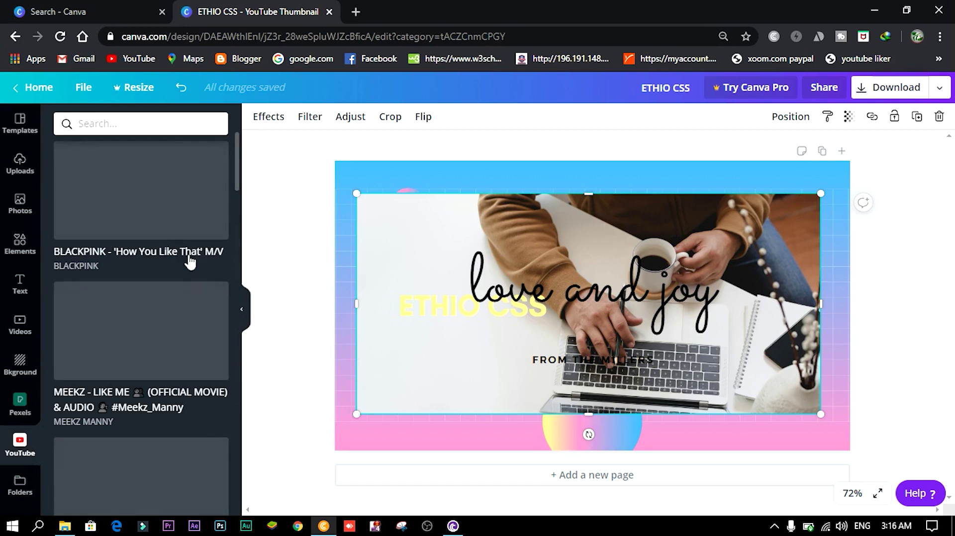
left_click(102, 129)
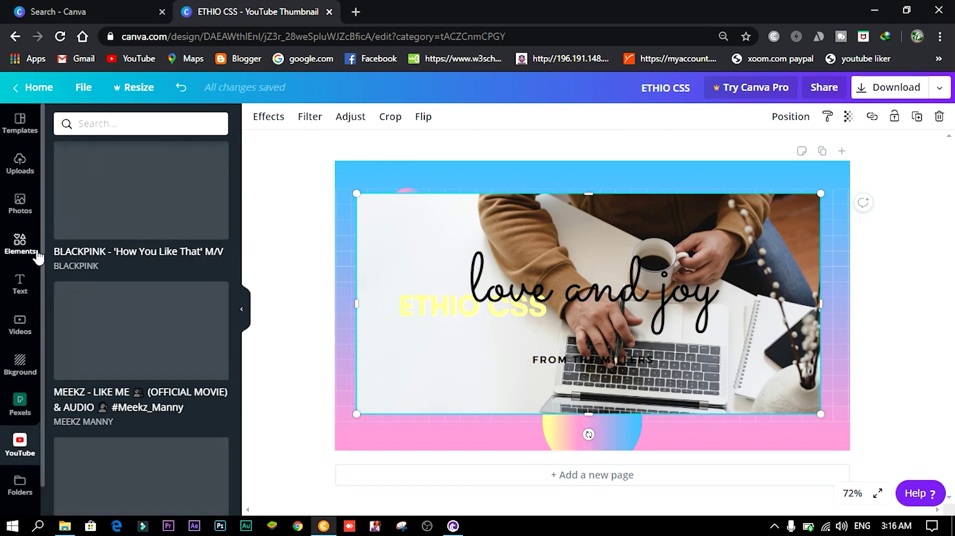
Apply the magenta-to-teal polygon background image to the thumbnail.
left_click(17, 369)
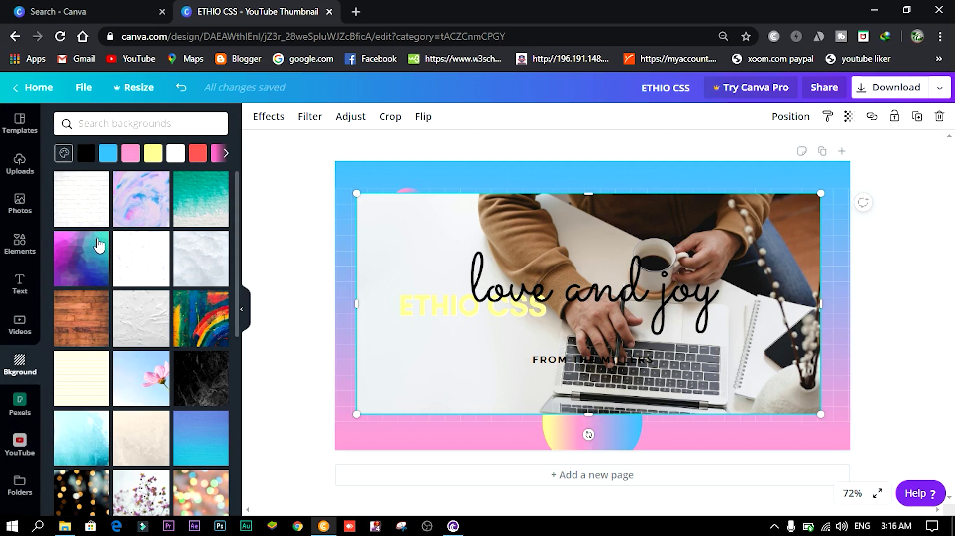
left_click(108, 154)
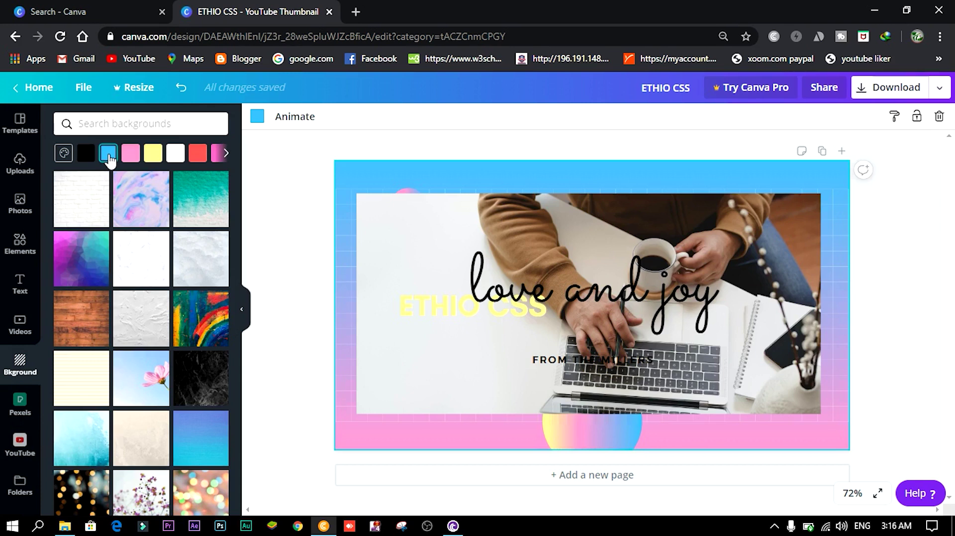
left_click(81, 259)
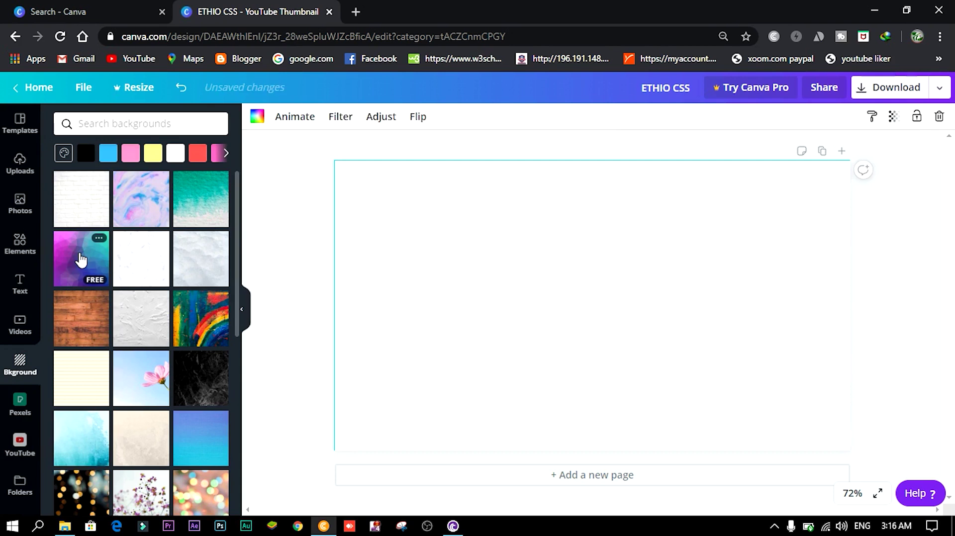
Delete all photos, texts and shapes from the thumbnail, leaving only the background.
left_click(451, 337)
left_click(441, 340)
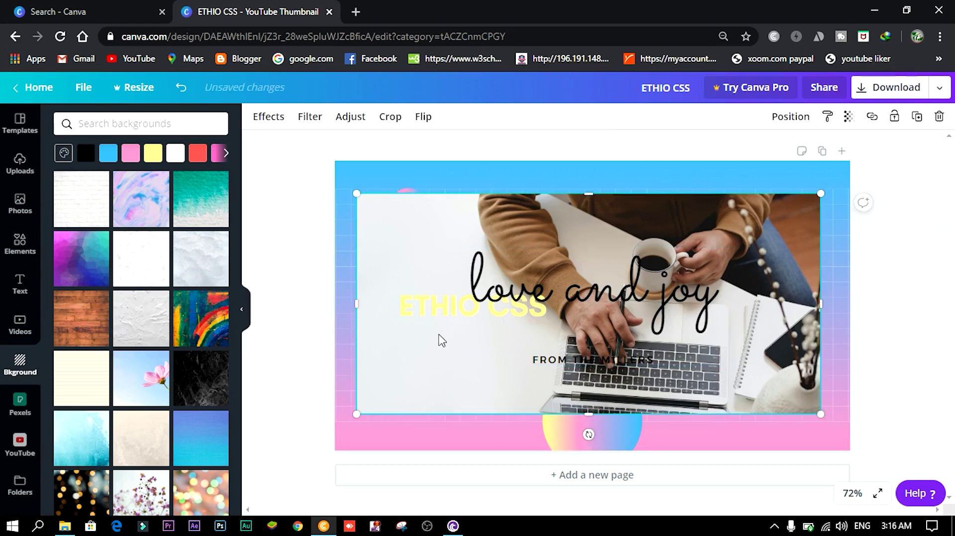
key("ctrl+a")
key("Delete")
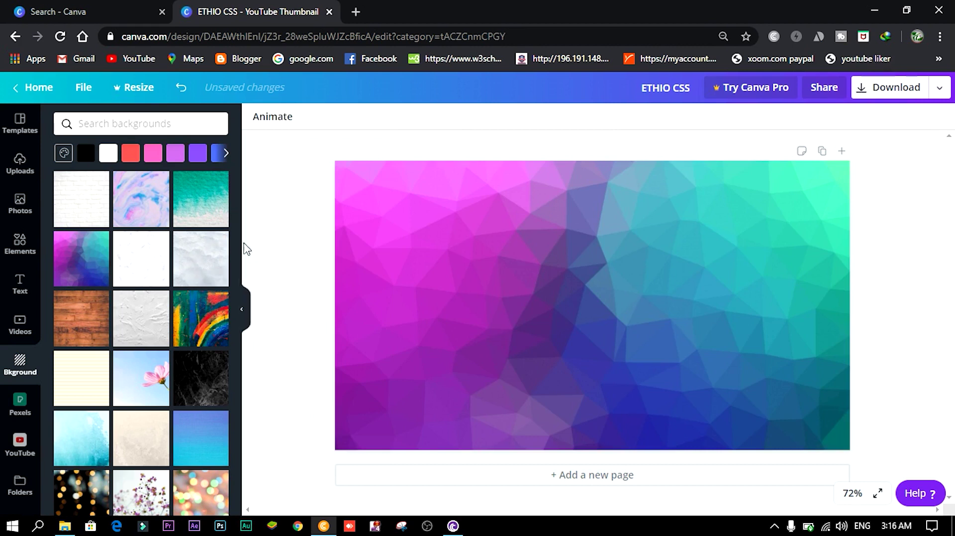
Replace the thumbnail's background with the textured blue-to-turquoise gradient.
scroll(214, 299, "down", 2)
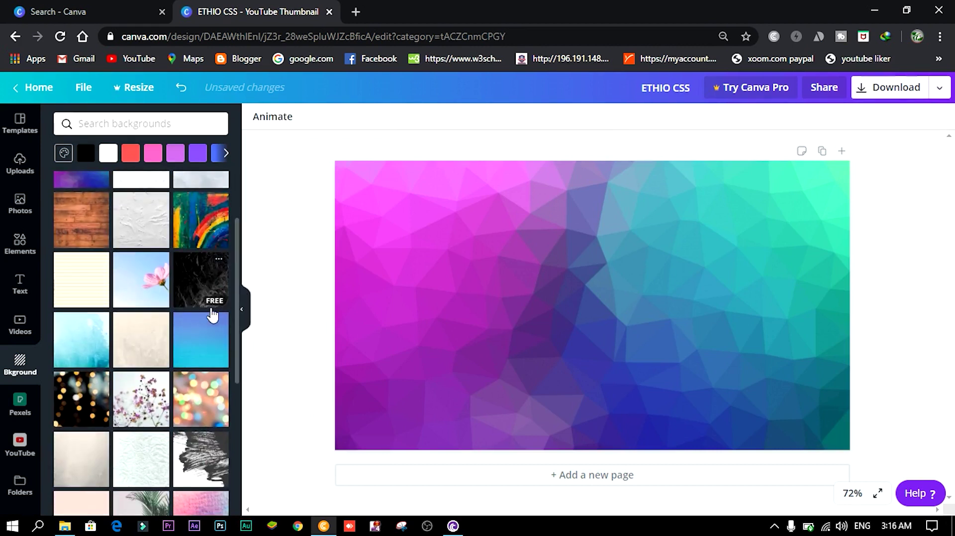
key("Delete")
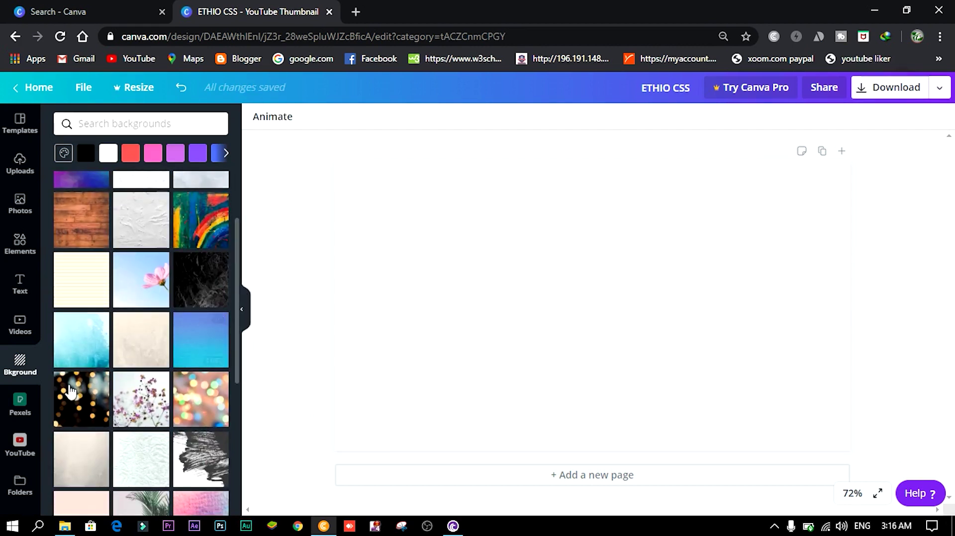
key("ctrl+z")
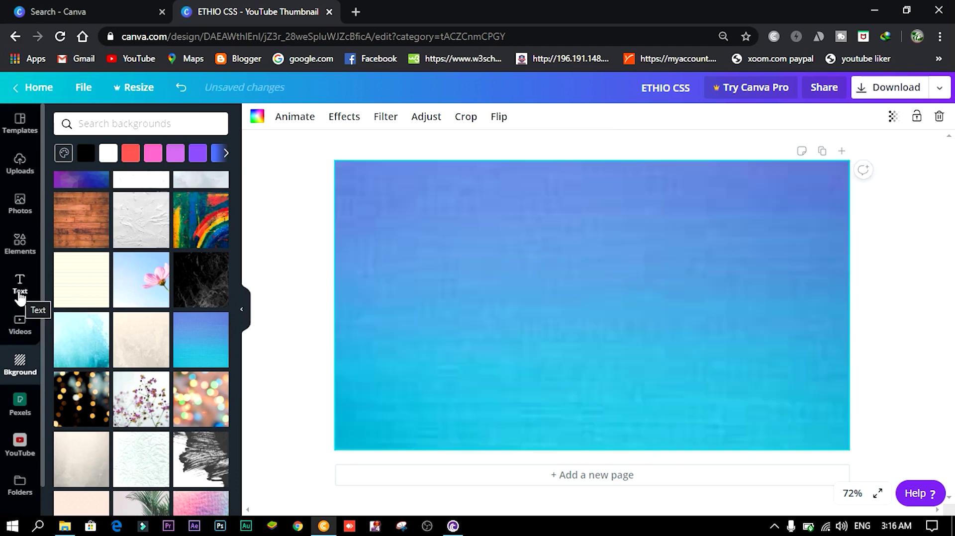
Add the "GRAPHIC DESIGN for beginners" text combination to the thumbnail.
left_click(22, 285)
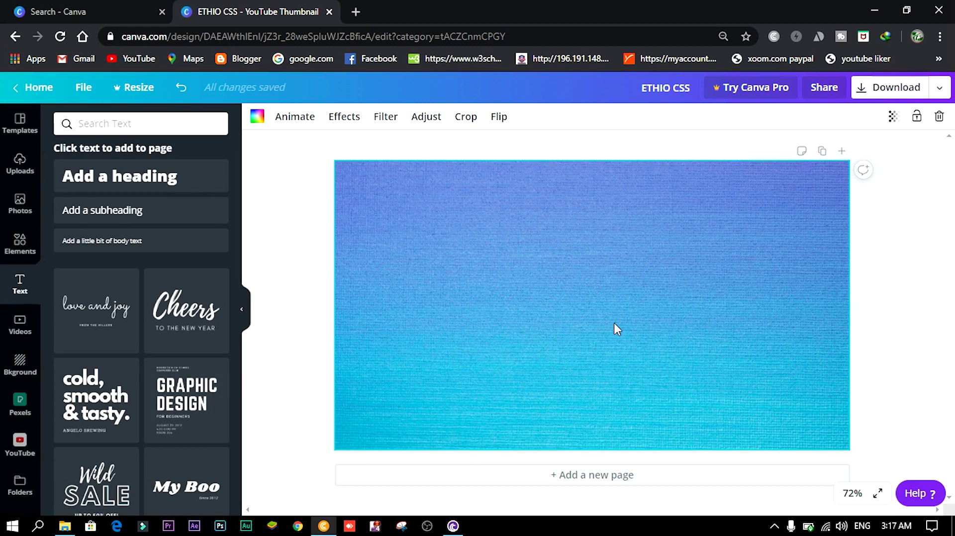
left_click(22, 404)
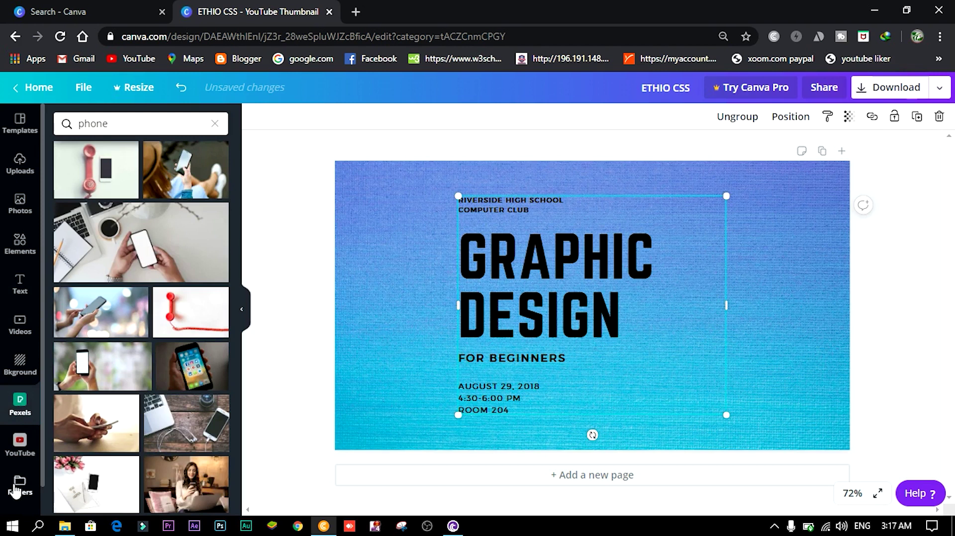
key("ctrl+v")
Add the Pexels photo of a hand holding a phone with social media icons, shrink it and move it over the thumbnail's right edge.
left_click(16, 487)
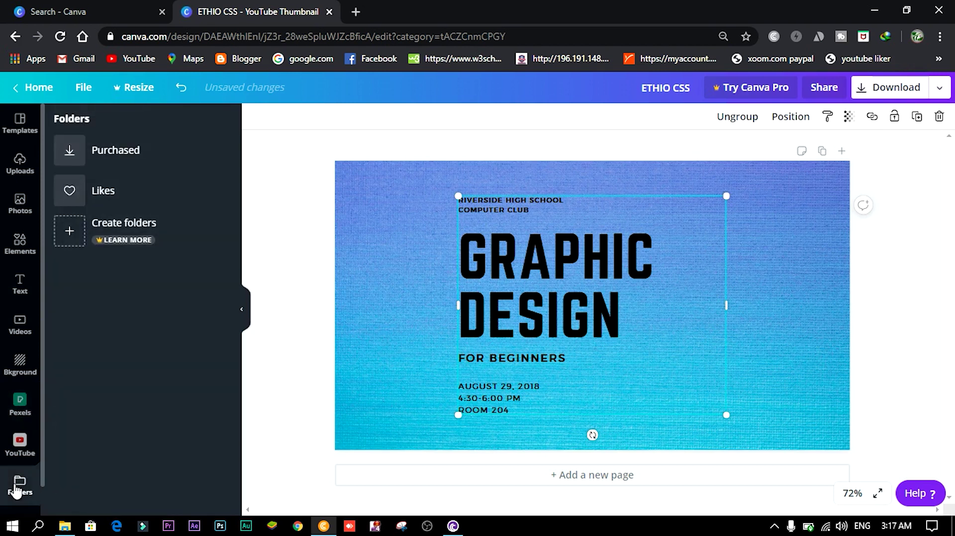
left_click(21, 438)
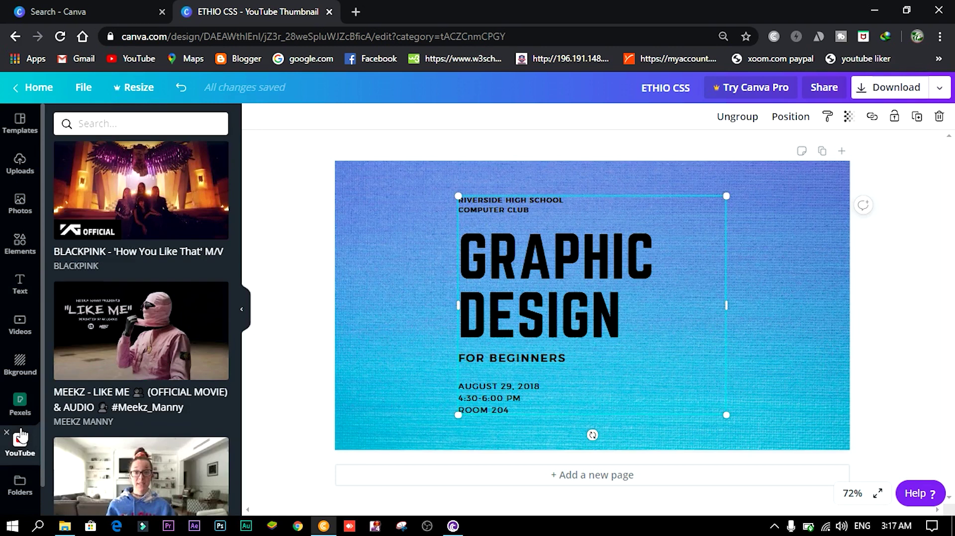
left_click(20, 404)
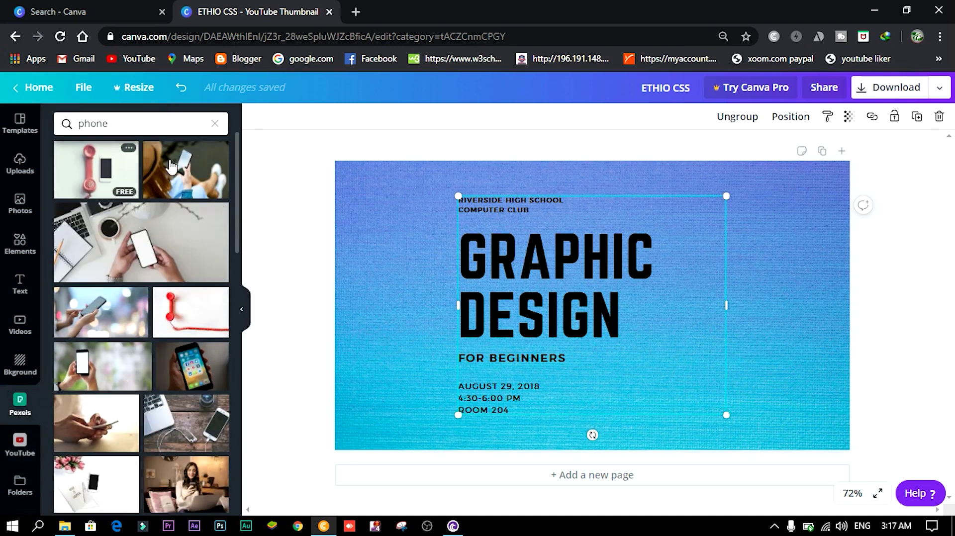
left_click(194, 370)
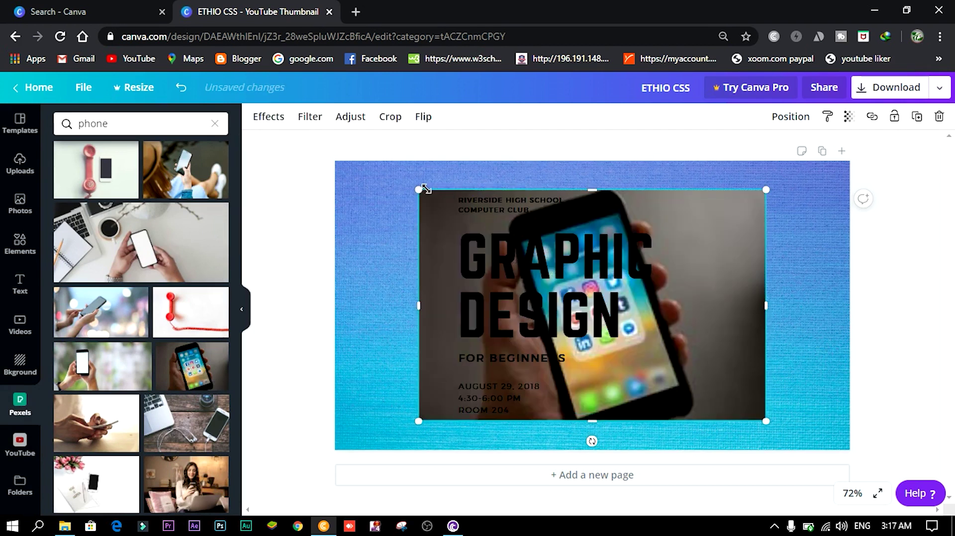
left_click_drag(420, 190, 574, 233)
left_click_drag(746, 330, 827, 296)
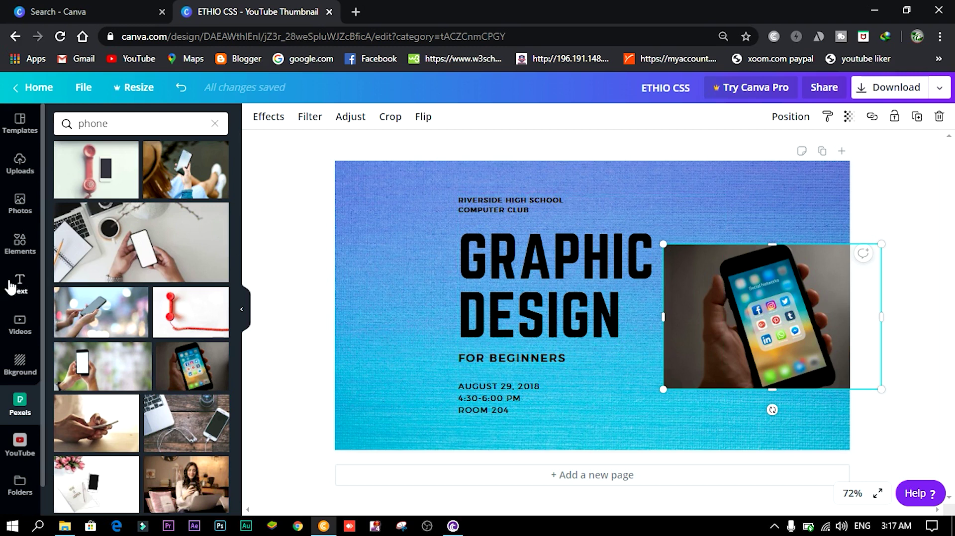
Add two triangles and place one over the lower-left corner and one over the lower-right corner of the thumbnail.
left_click(18, 244)
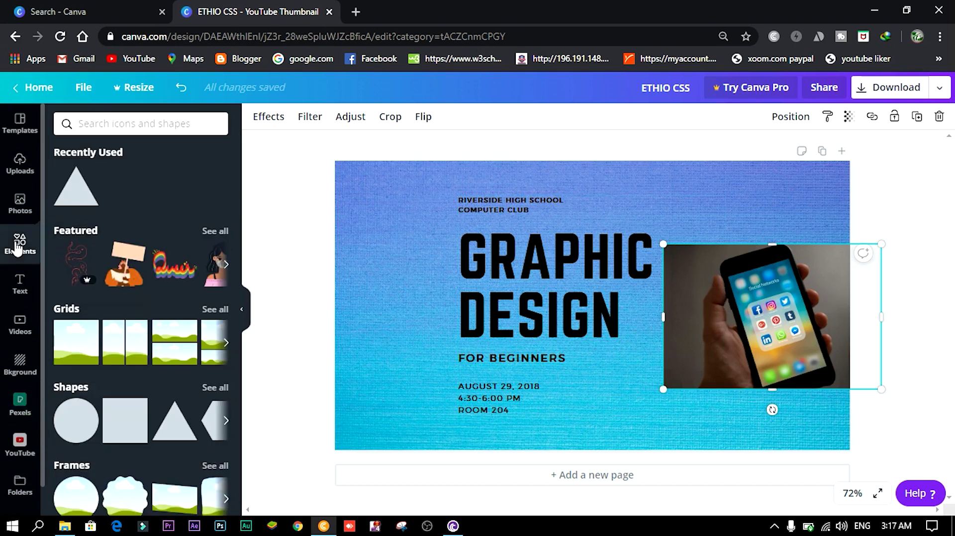
left_click(82, 199)
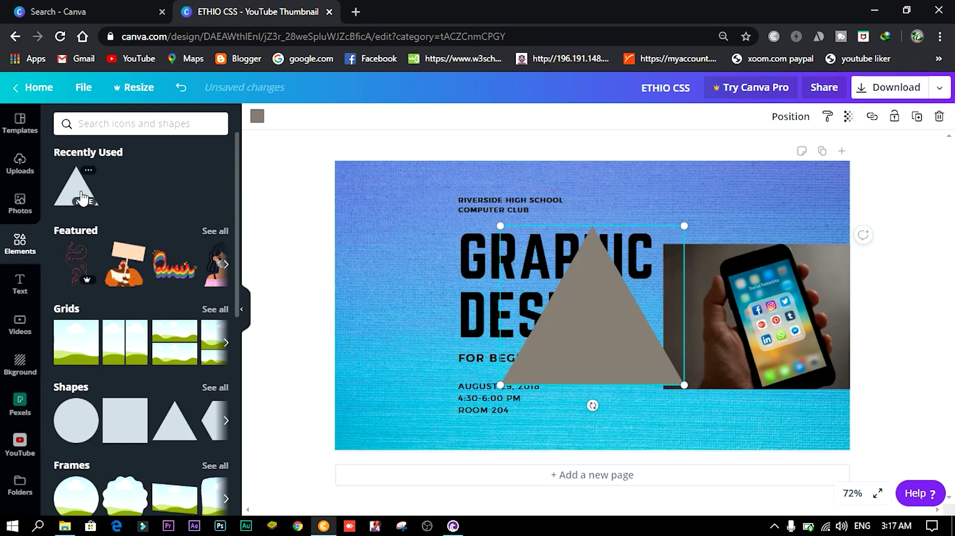
left_click_drag(576, 333, 318, 420)
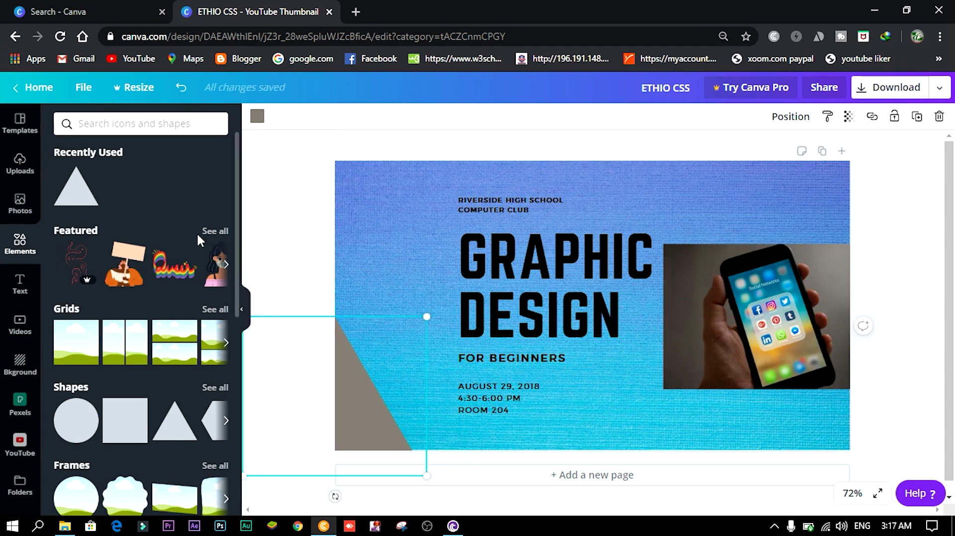
left_click(72, 188)
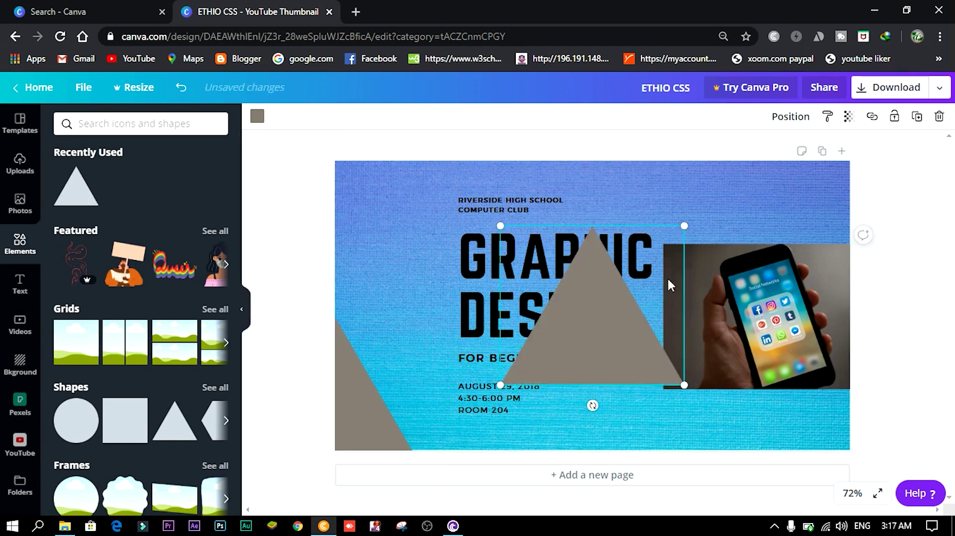
left_click_drag(592, 312, 852, 410)
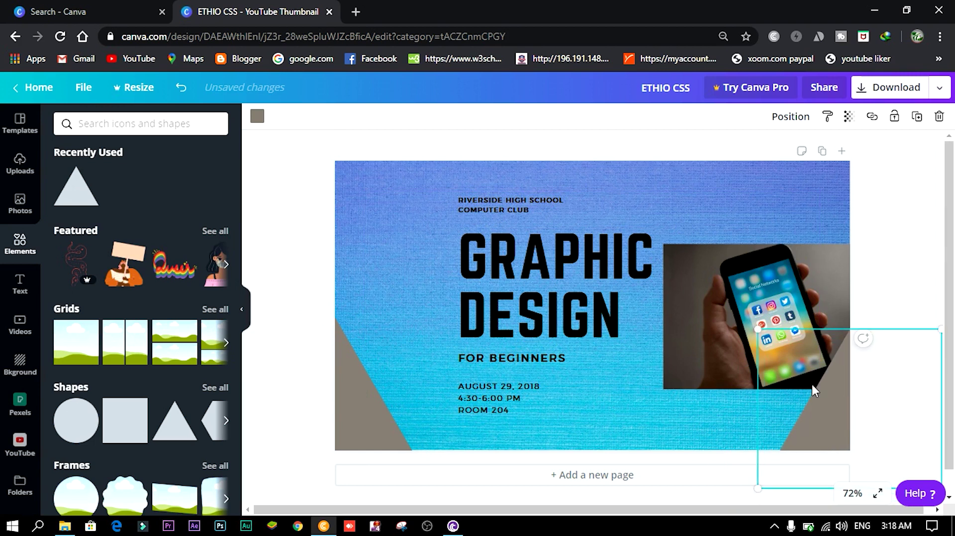
left_click(700, 227)
left_click(763, 195)
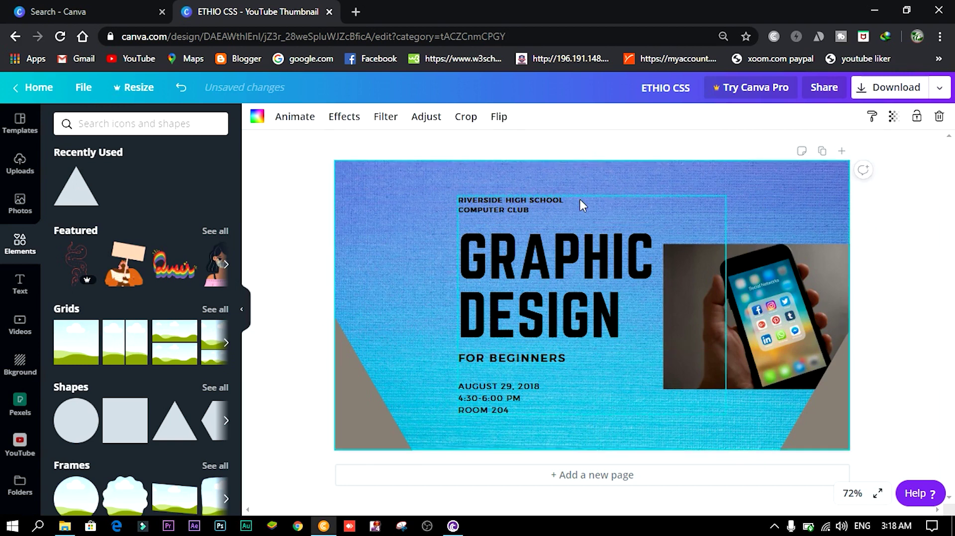
Take the school club line and the date details out of the text group and select the GRAPHIC DESIGN heading.
left_click(575, 200)
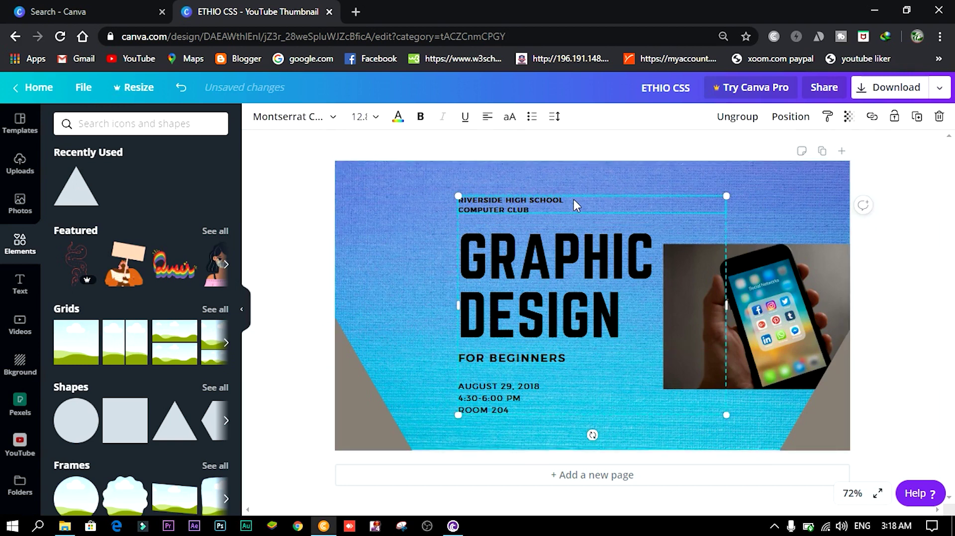
left_click(574, 199)
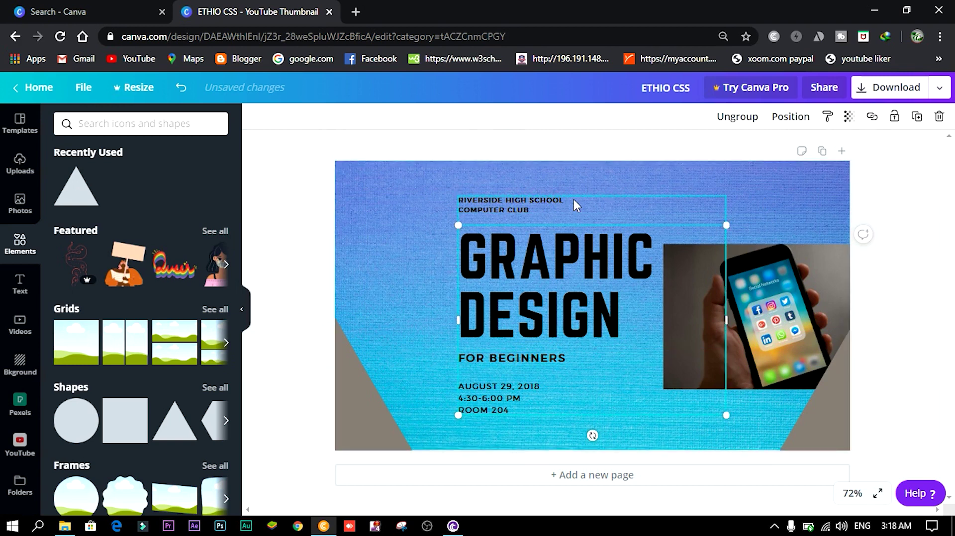
left_click(500, 404)
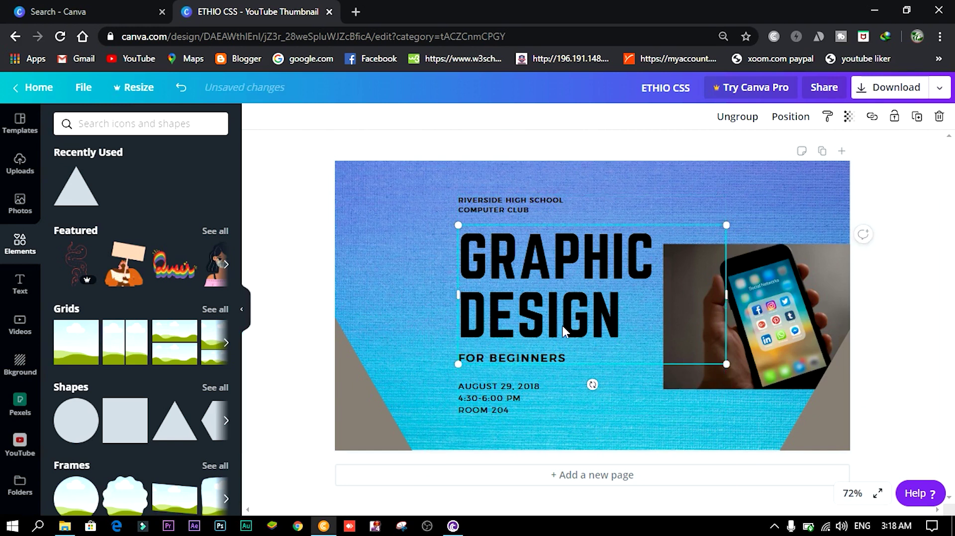
left_click(576, 319)
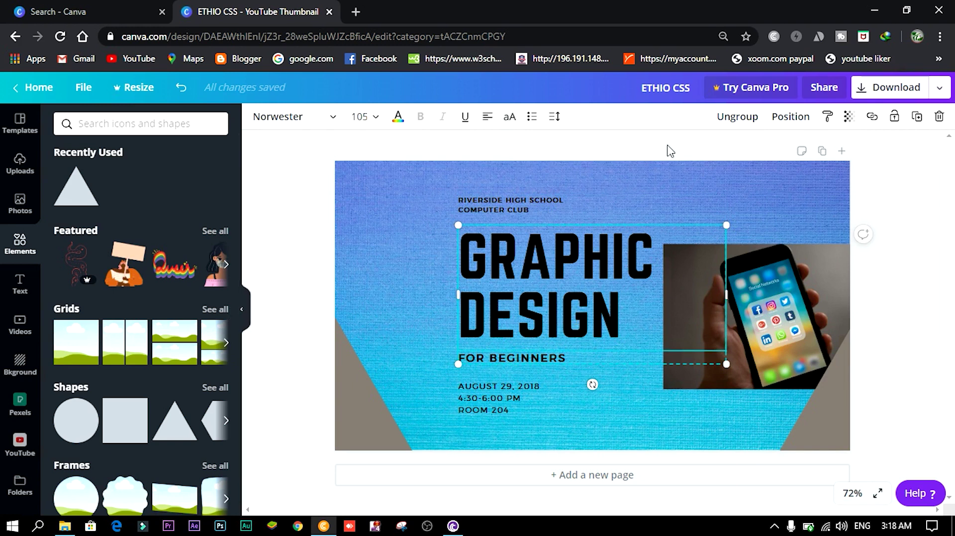
Download the thumbnail as a JPG and dismiss the referral offer.
left_click(897, 90)
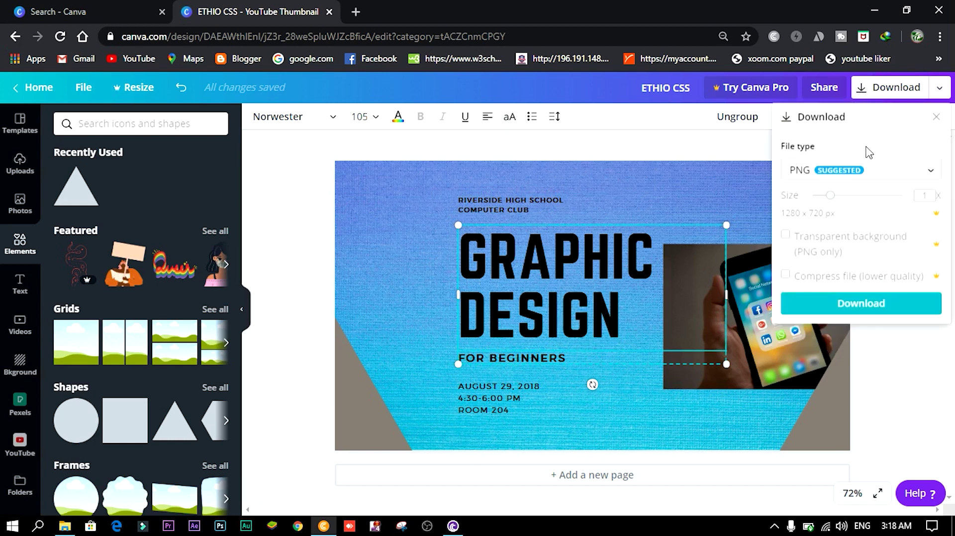
left_click(855, 176)
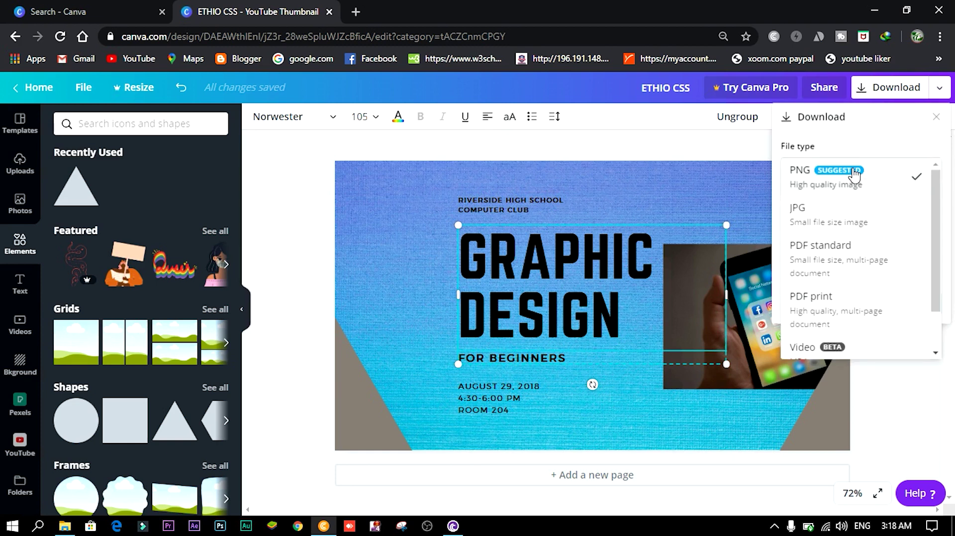
left_click(830, 212)
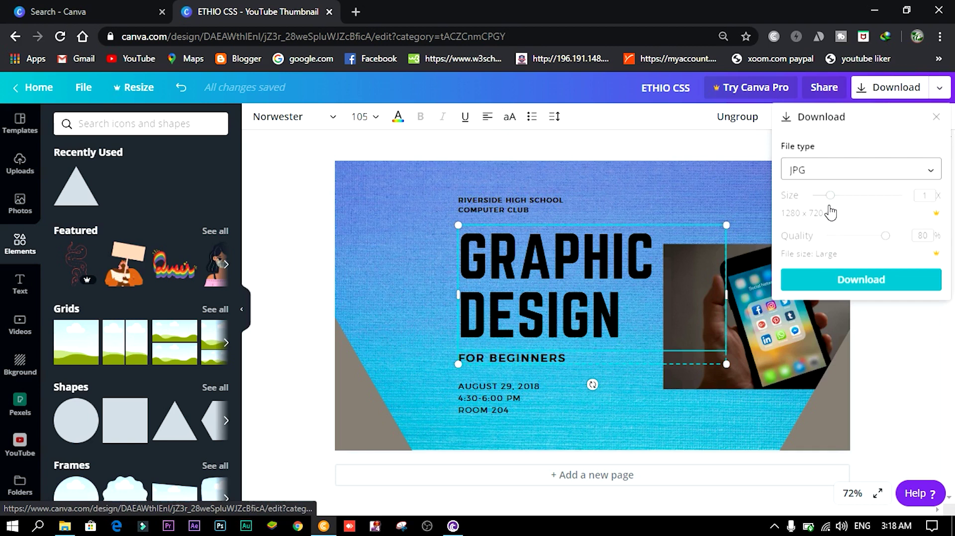
left_click(839, 281)
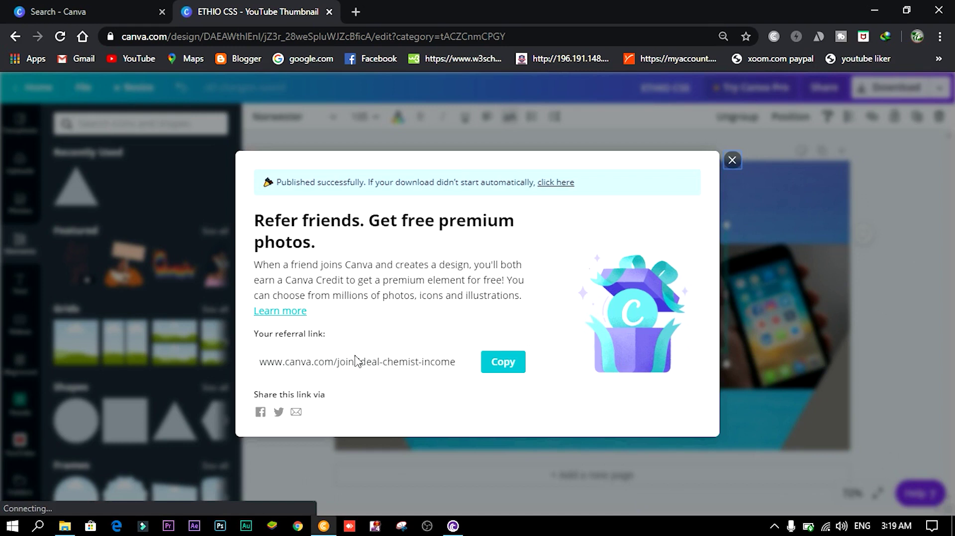
left_click(730, 160)
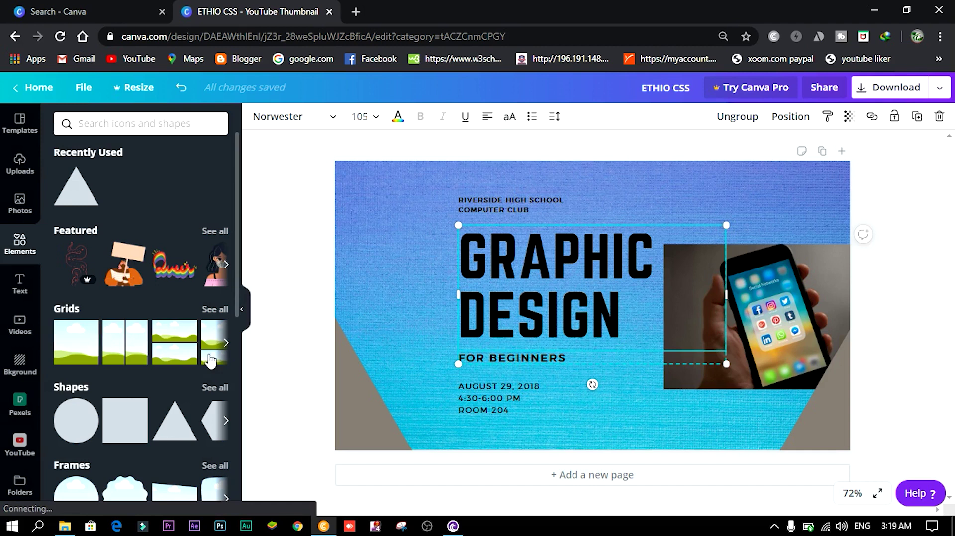
View the text colour choices for the GRAPHIC DESIGN heading and close them without changing the colour.
left_click(398, 118)
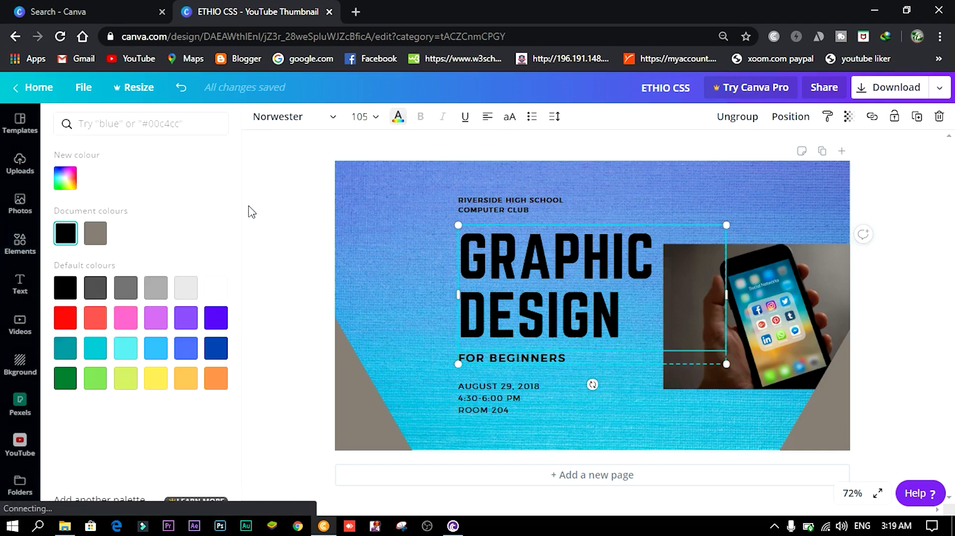
left_click(393, 144)
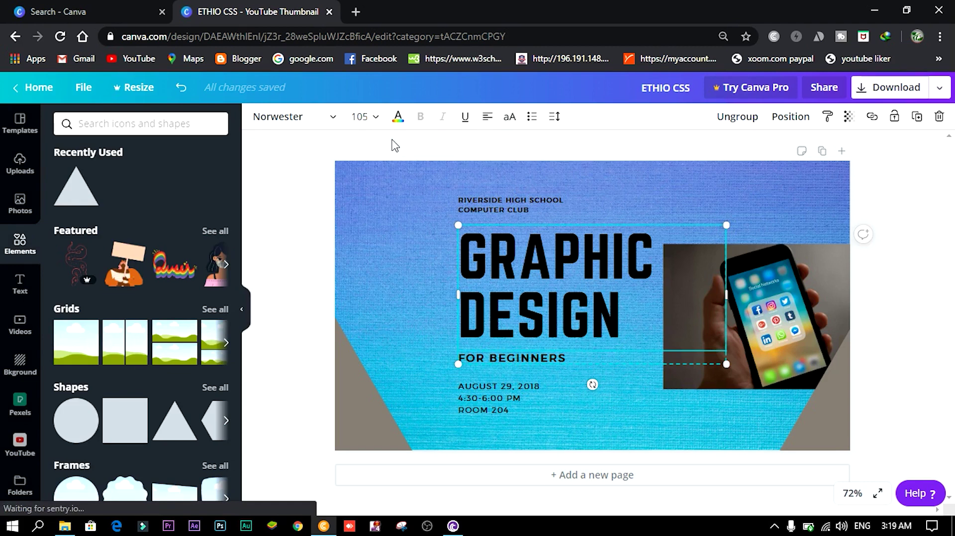